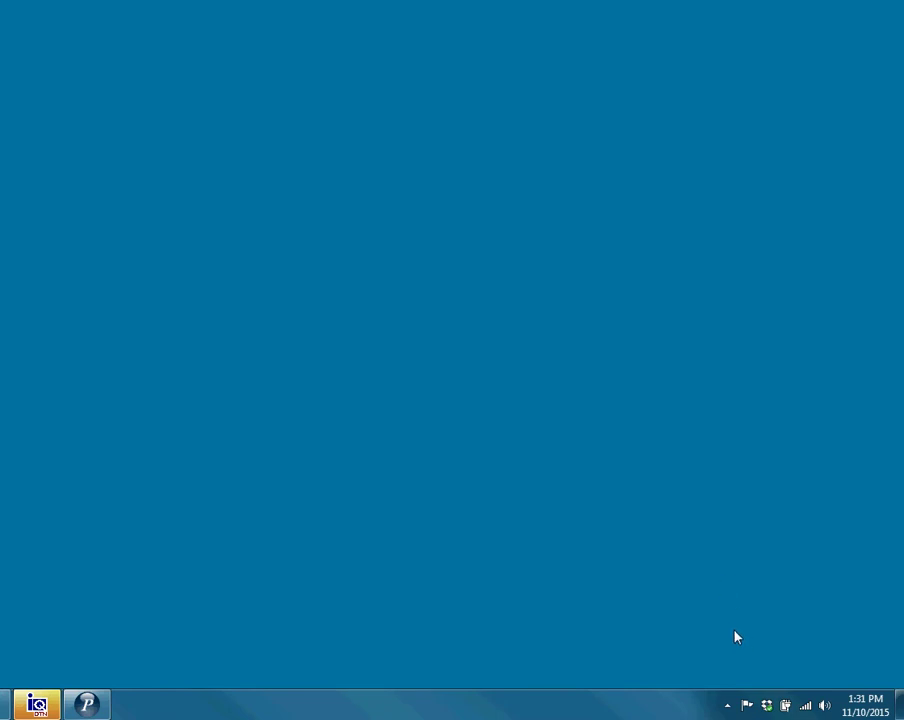
Step: Open the News display app from the IQFeed Connection Manager running in the system tray
{"action": "left_click", "coordinate": [729, 705]}
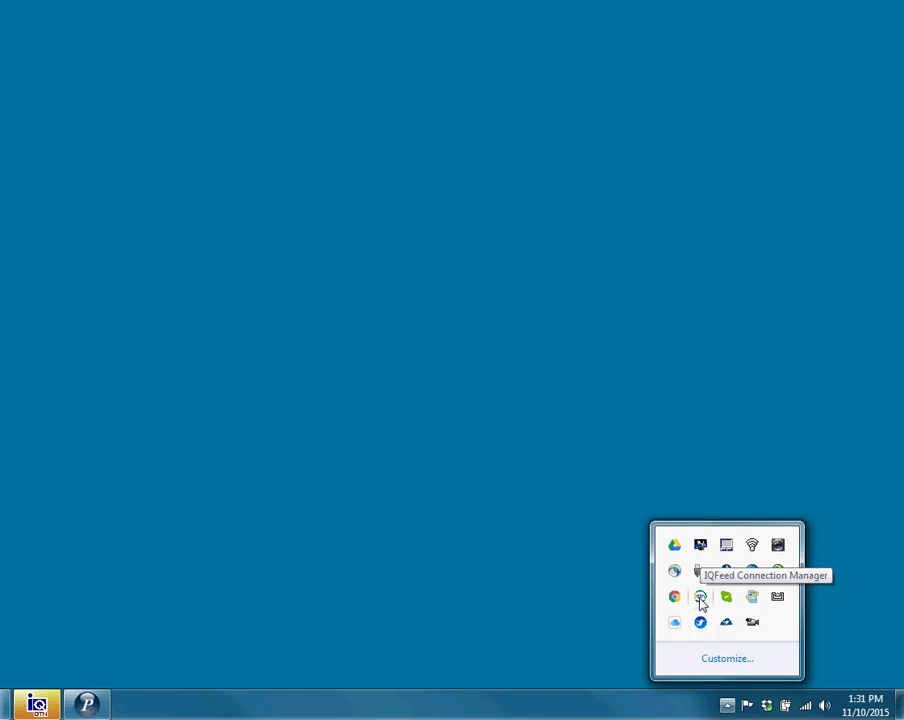
{"action": "right_click", "coordinate": [701, 599]}
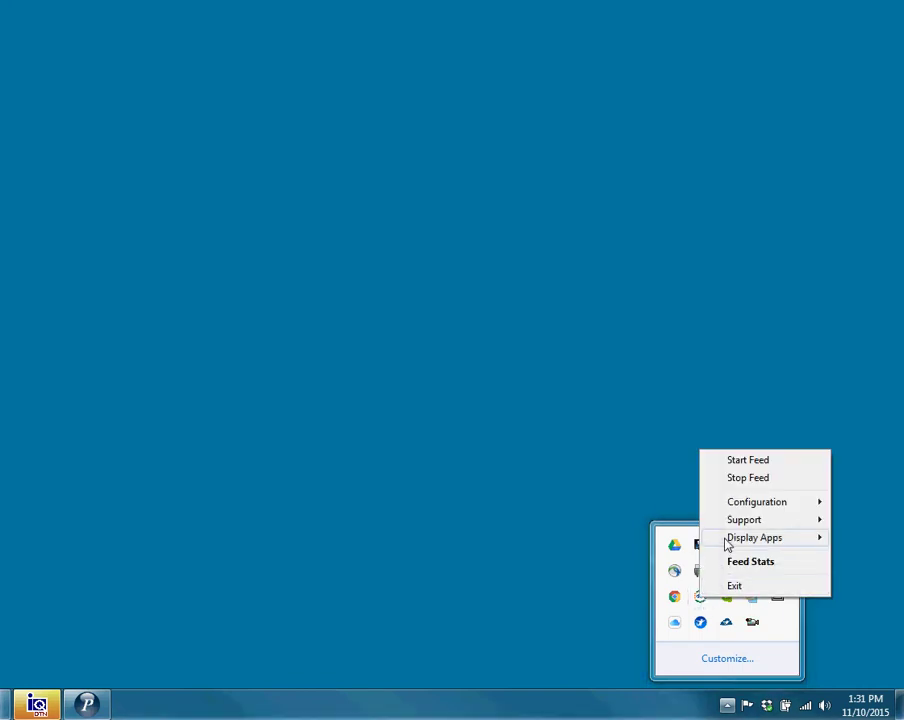
{"action": "mouse_move", "coordinate": [731, 541]}
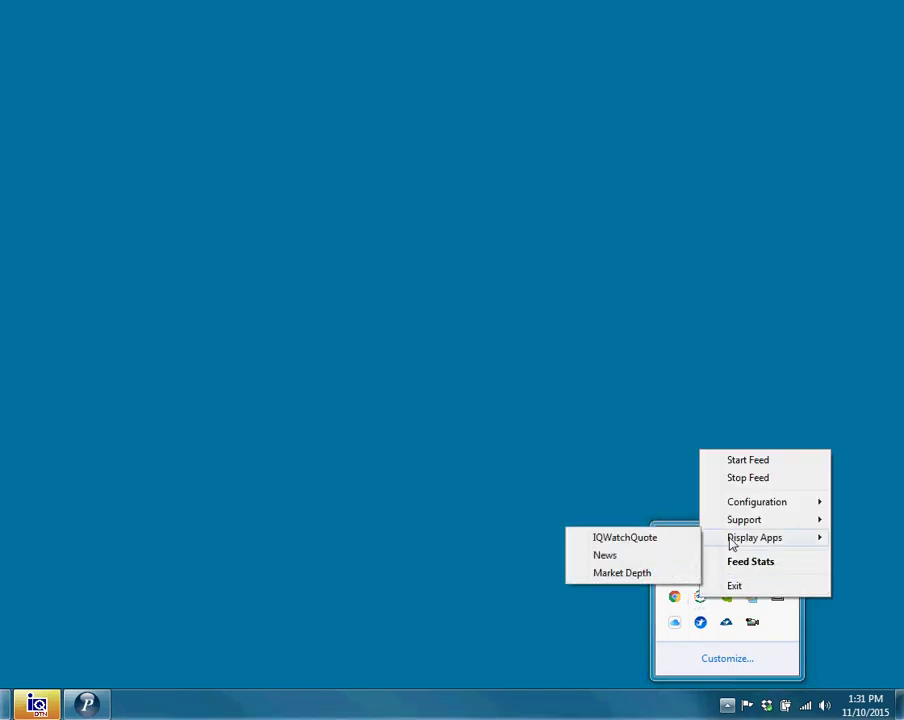
{"action": "left_click", "coordinate": [640, 557]}
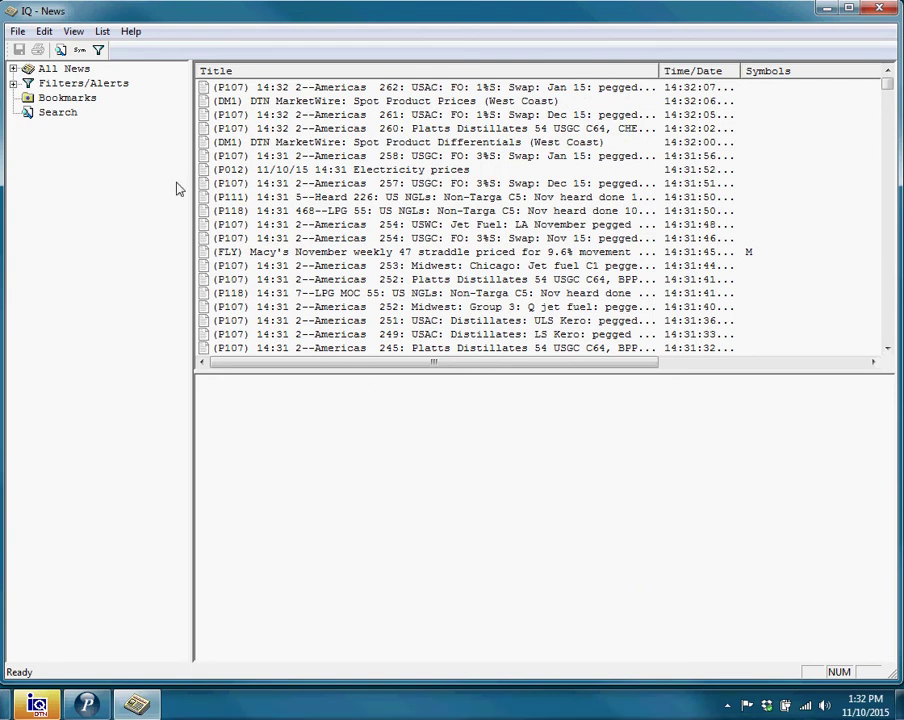
Step: Review the response limit and the first-load alert option in the news settings, and accept them
{"action": "left_click", "coordinate": [45, 33]}
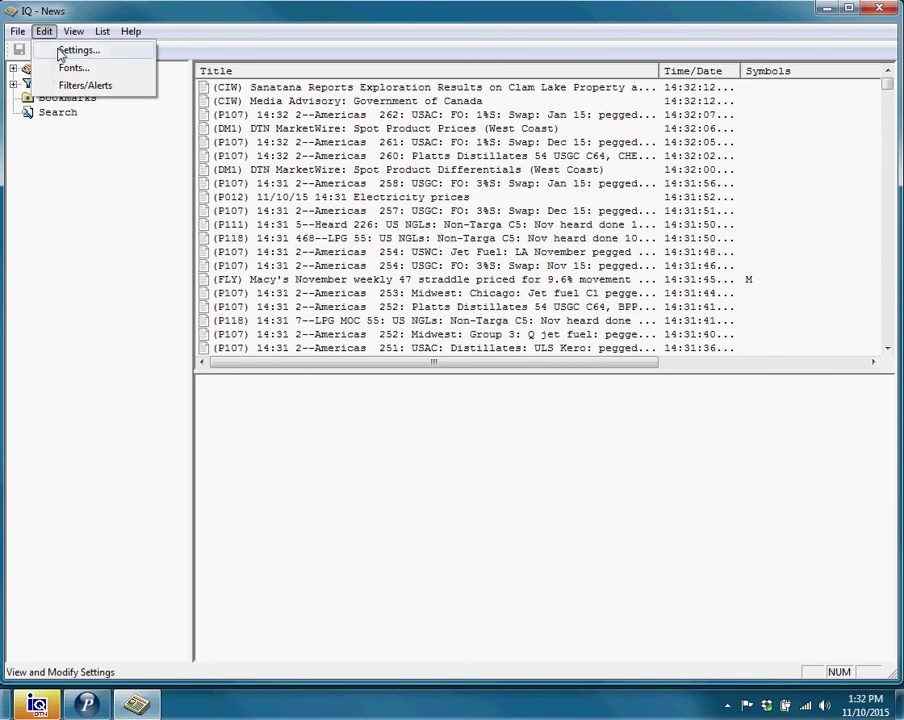
{"action": "left_click", "coordinate": [77, 50]}
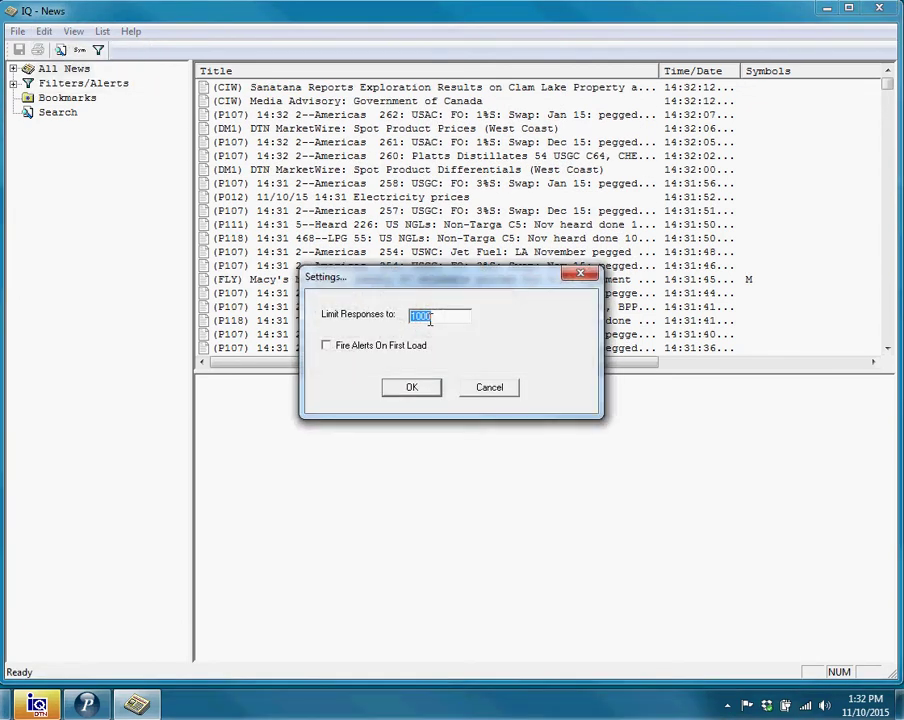
{"action": "left_click", "coordinate": [410, 389]}
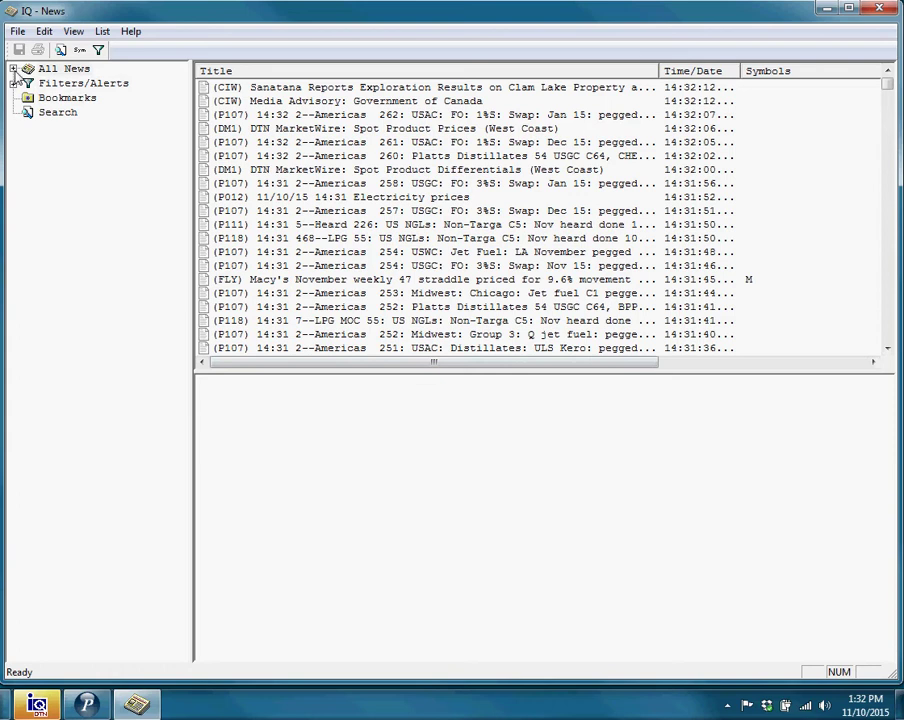
Step: Expand the All News group to list its sources and select All News
{"action": "left_click", "coordinate": [13, 68]}
{"action": "left_click", "coordinate": [32, 82]}
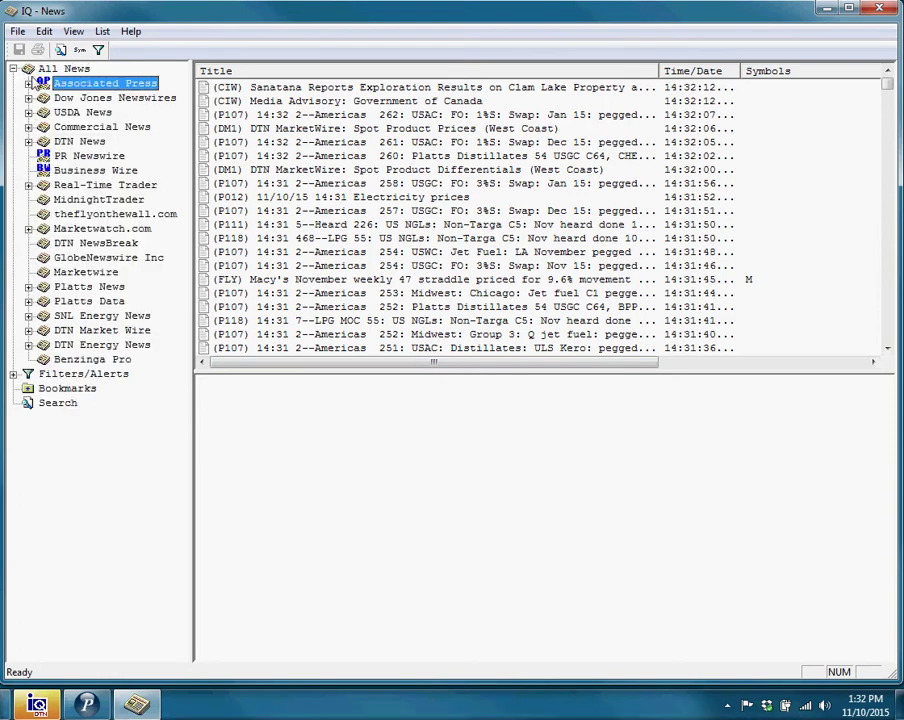
{"action": "left_click", "coordinate": [30, 68]}
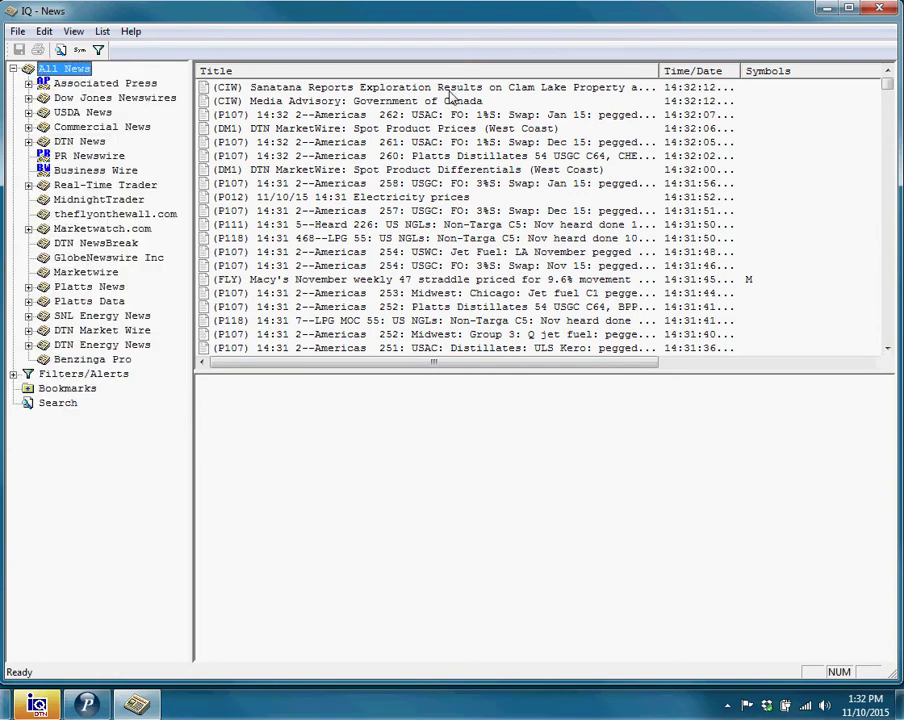
Step: Browse the Associated Press, Dow Jones Newswires, PR Newswire and Business Wire sources
{"action": "left_click", "coordinate": [90, 84]}
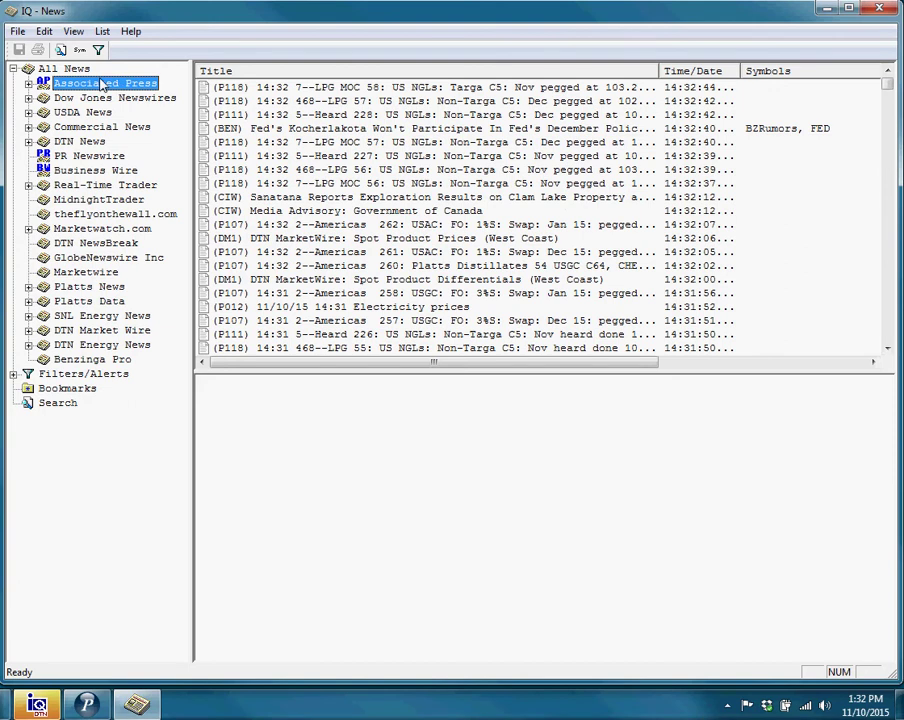
{"action": "left_click", "coordinate": [100, 97]}
{"action": "left_click", "coordinate": [72, 158]}
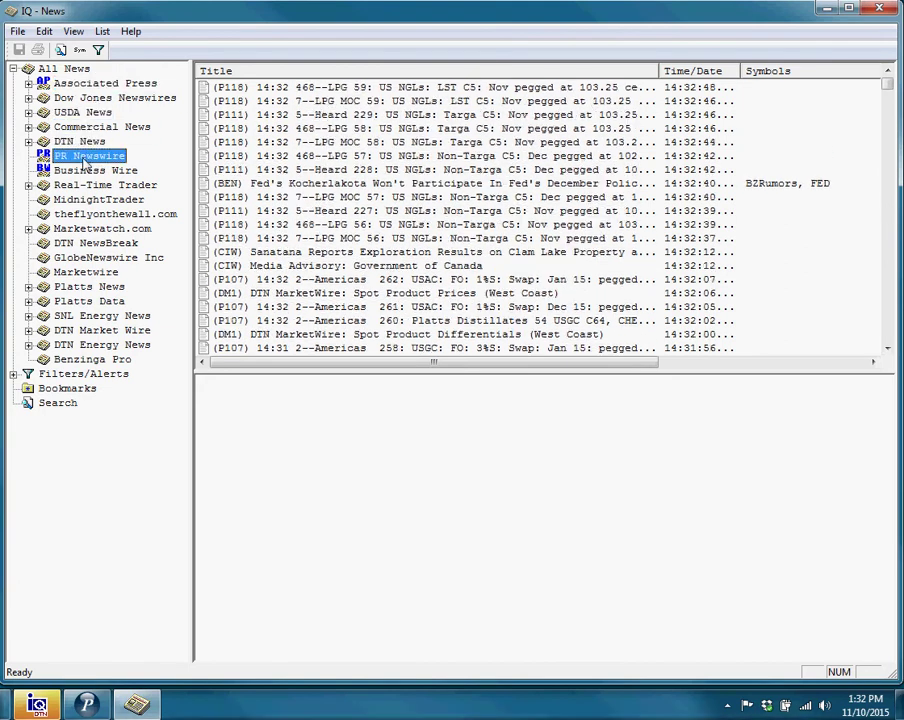
{"action": "left_click", "coordinate": [72, 170]}
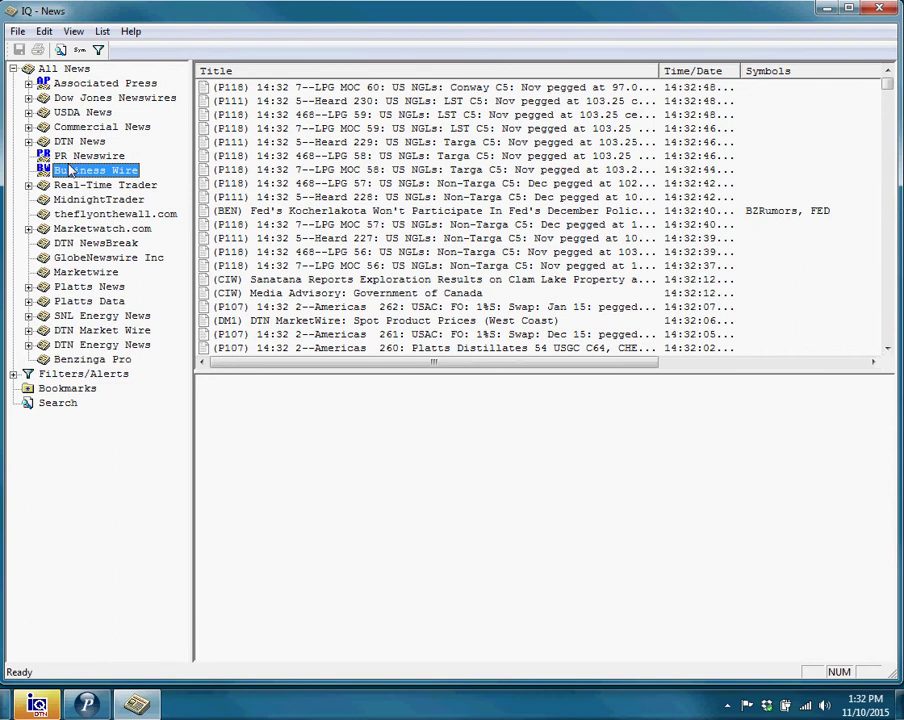
{"action": "left_click", "coordinate": [72, 162]}
{"action": "left_click", "coordinate": [72, 171]}
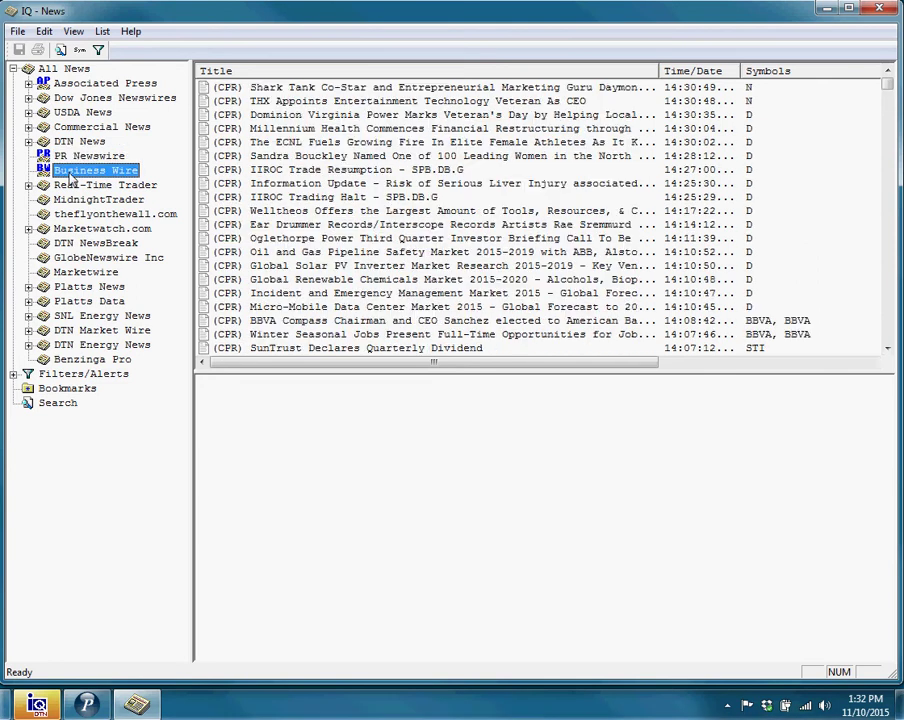
Step: Expand Real-Time Trader and browse its Breaking News Headlines, Big Stories, Analyst Updates and Analyst Comments categories
{"action": "left_click", "coordinate": [44, 196]}
{"action": "left_click", "coordinate": [44, 190]}
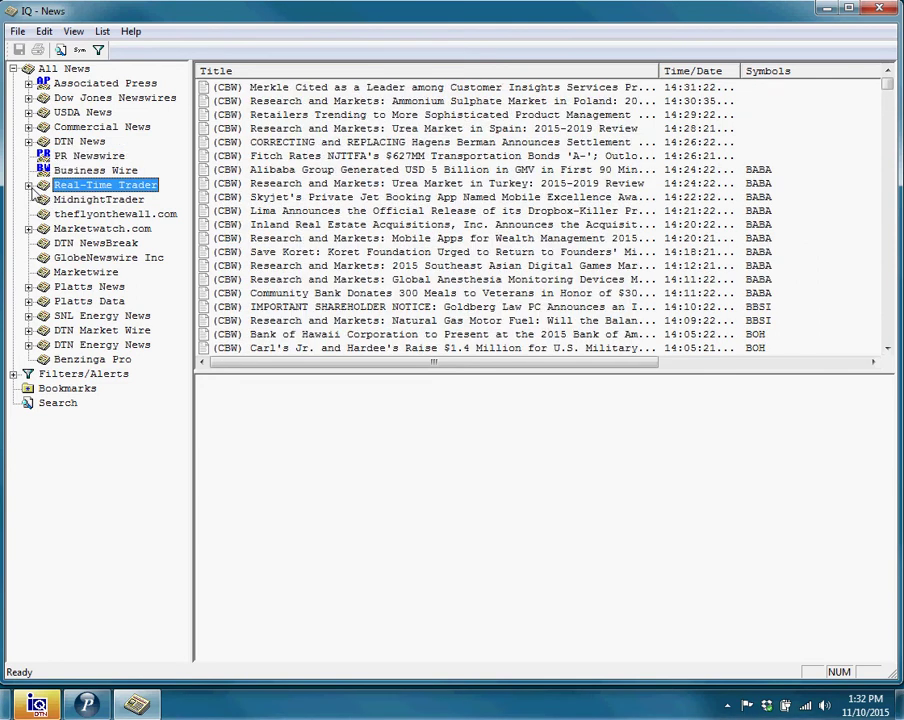
{"action": "double_click", "coordinate": [66, 190]}
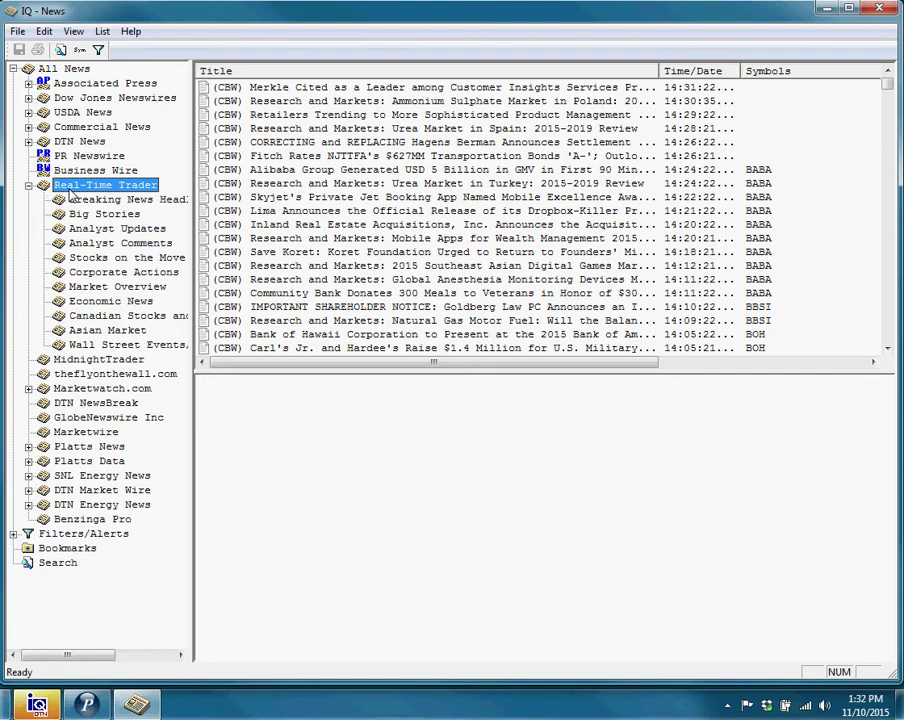
{"action": "left_click", "coordinate": [85, 201]}
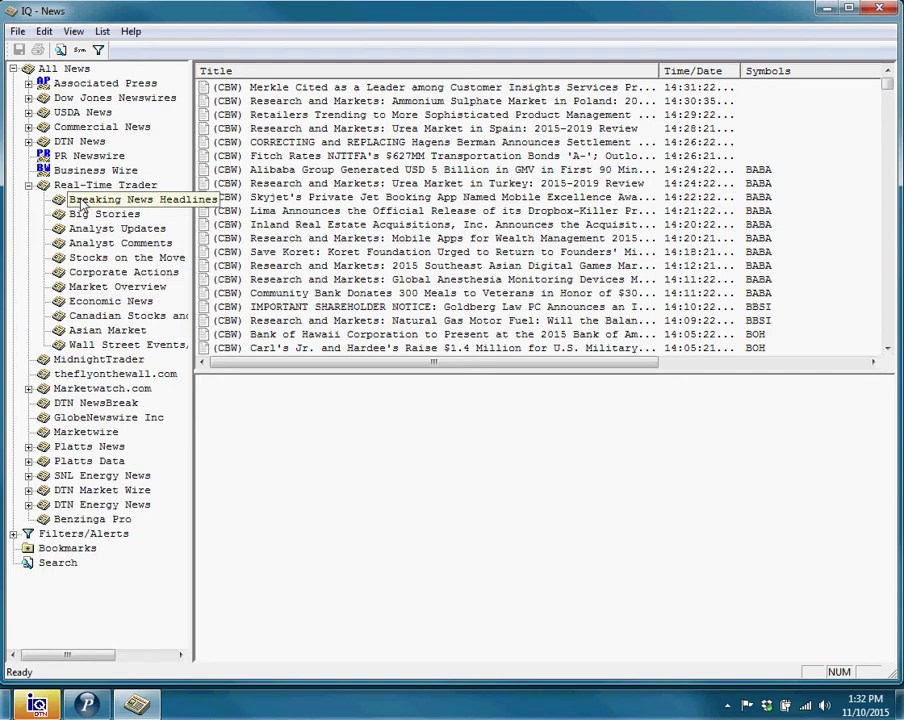
{"action": "left_click", "coordinate": [80, 214]}
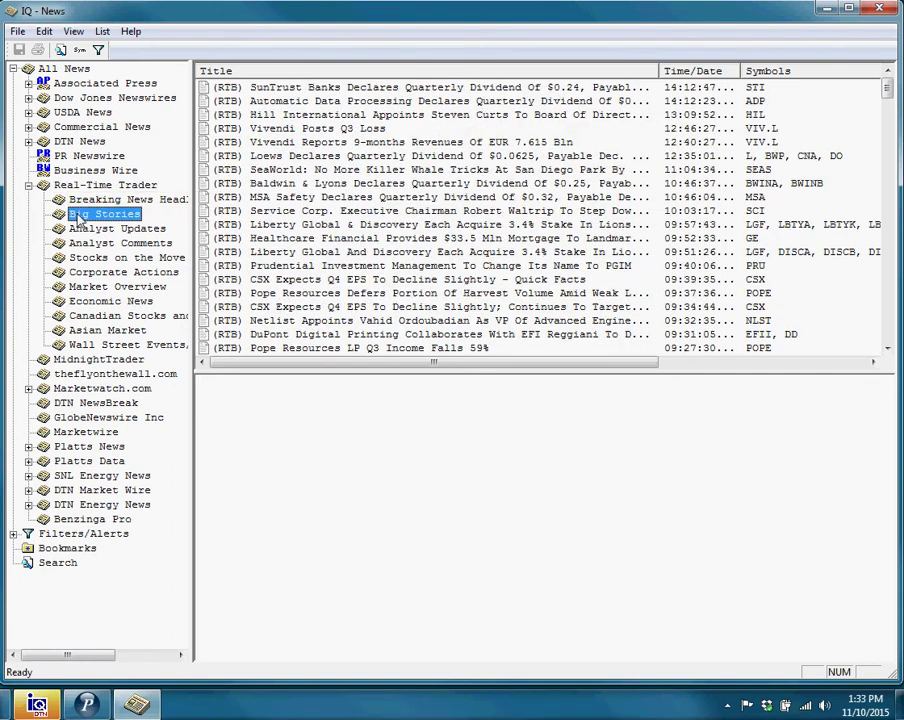
{"action": "left_click", "coordinate": [82, 228]}
{"action": "left_click", "coordinate": [86, 243]}
Step: Browse Real-Time Trader's Market Overview, Economic News, Corporate Actions, Canadian Stocks and Asian Market categories, ending on Economic News
{"action": "left_click", "coordinate": [92, 287]}
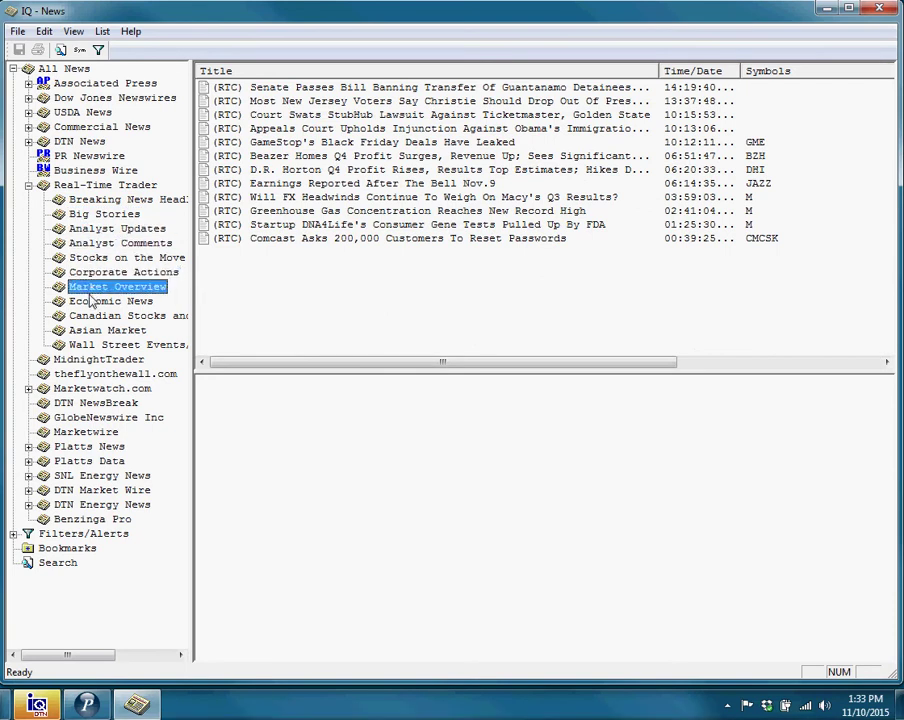
{"action": "left_click", "coordinate": [94, 301]}
{"action": "left_click", "coordinate": [95, 272]}
{"action": "left_click", "coordinate": [97, 288]}
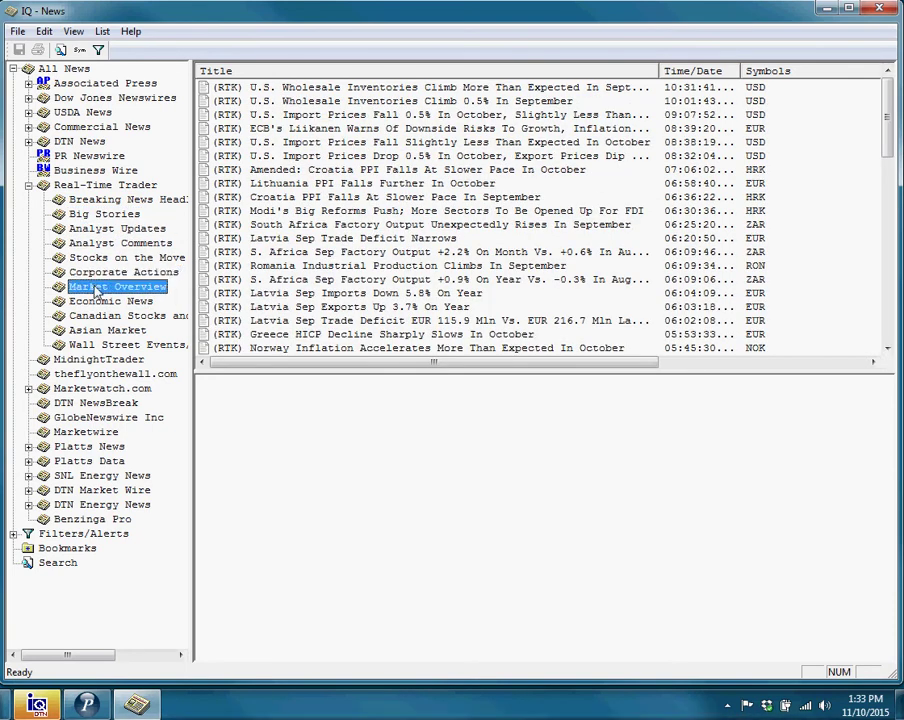
{"action": "left_click", "coordinate": [102, 315]}
{"action": "left_click", "coordinate": [104, 330]}
{"action": "left_click", "coordinate": [106, 316]}
{"action": "key", "text": "Up"}
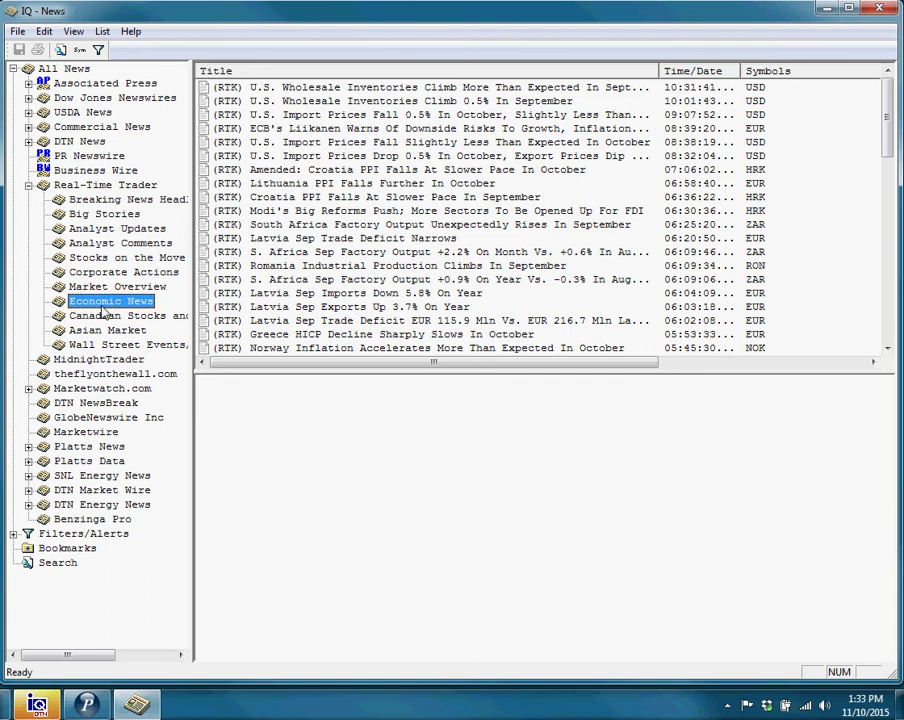
Step: Collapse Real-Time Trader and view the headlines from MidnightTrader and theflyonthewall.com
{"action": "left_click", "coordinate": [63, 216]}
{"action": "key", "text": "Left"}
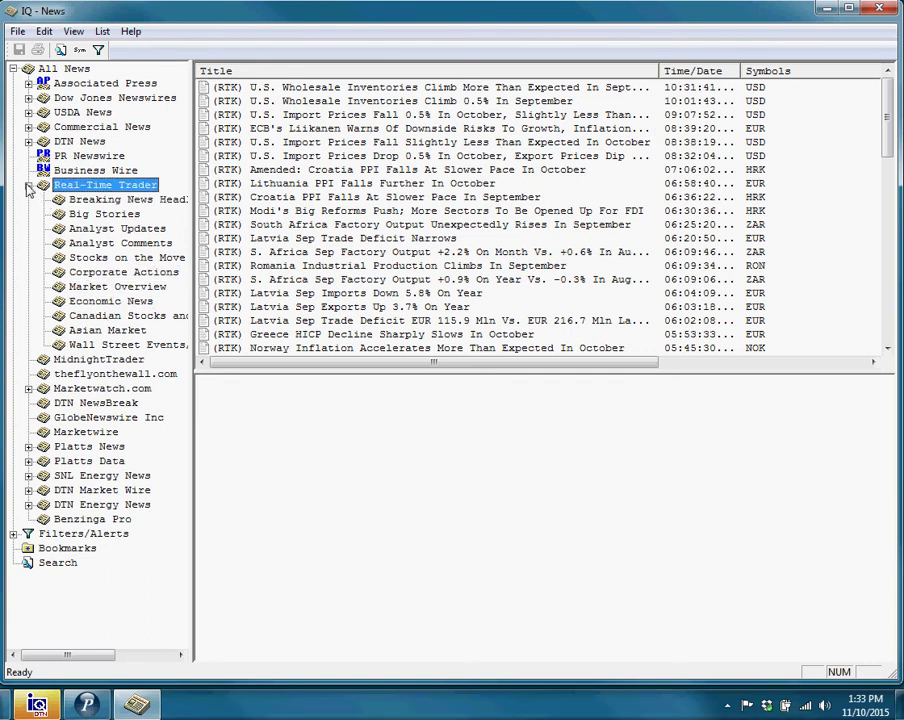
{"action": "key", "text": "Left"}
{"action": "key", "text": "Up"}
{"action": "key", "text": "Down"}
{"action": "key", "text": "Down"}
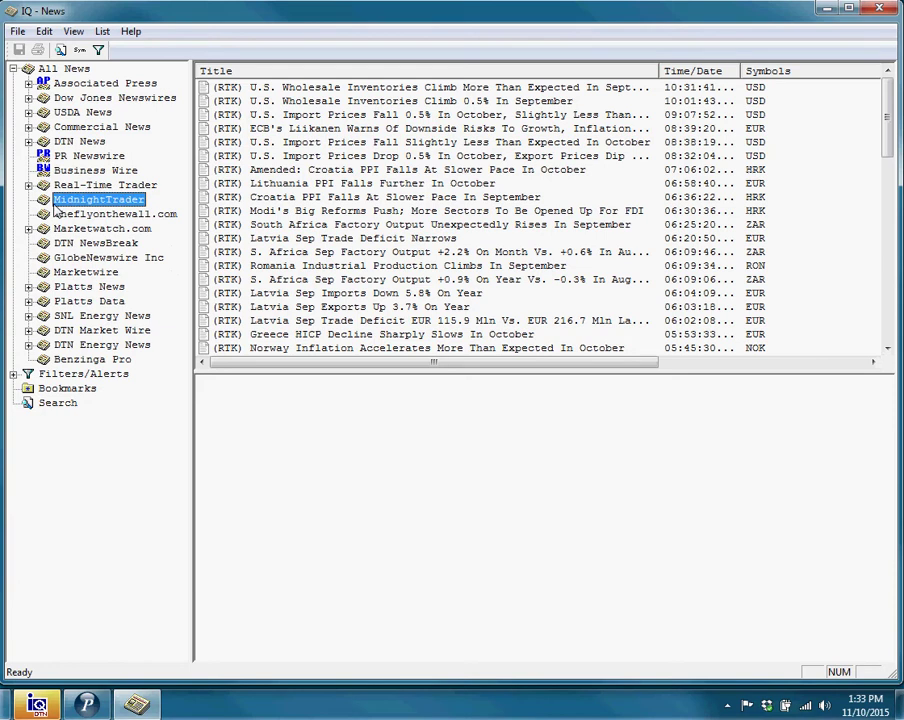
{"action": "left_click", "coordinate": [58, 216]}
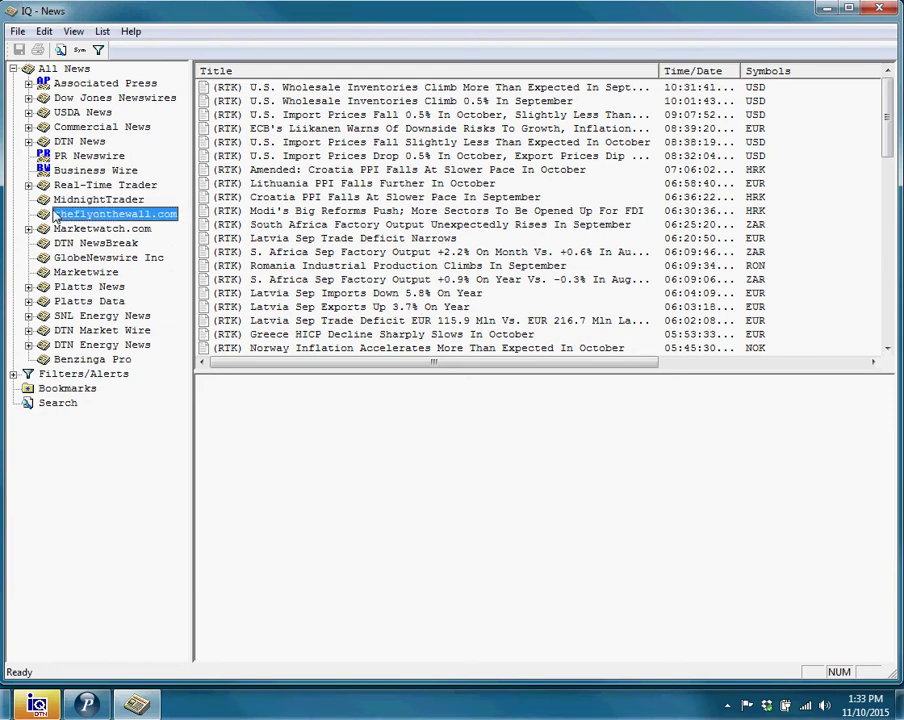
{"action": "key", "text": "Up"}
{"action": "key", "text": "Down"}
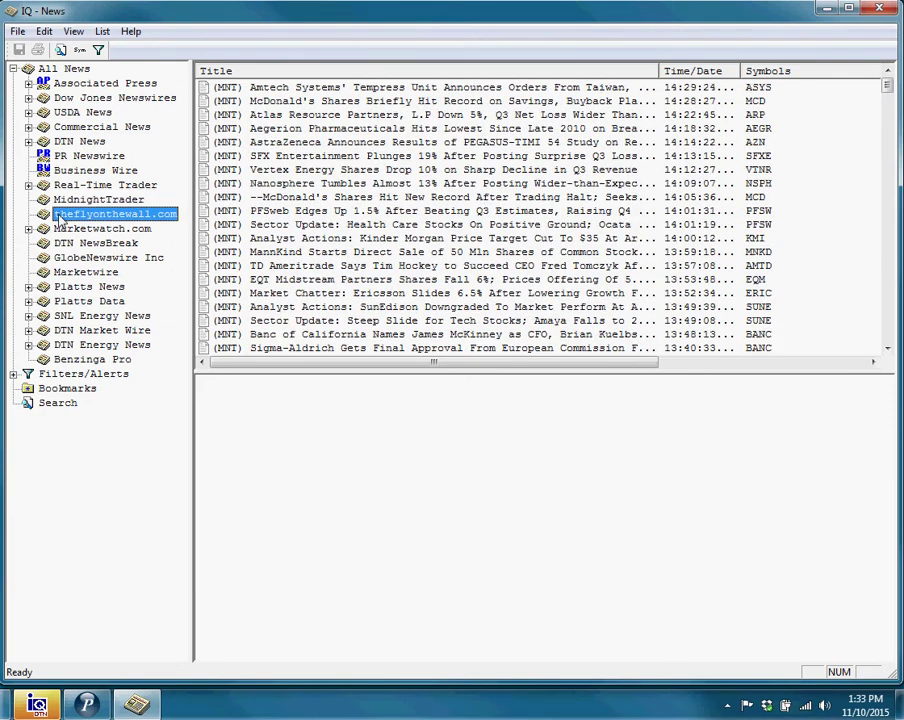
Step: Expand Marketwatch.com and view its Headlines, MarketPulse and Full Stories categories
{"action": "key", "text": "Down"}
{"action": "key", "text": "Right"}
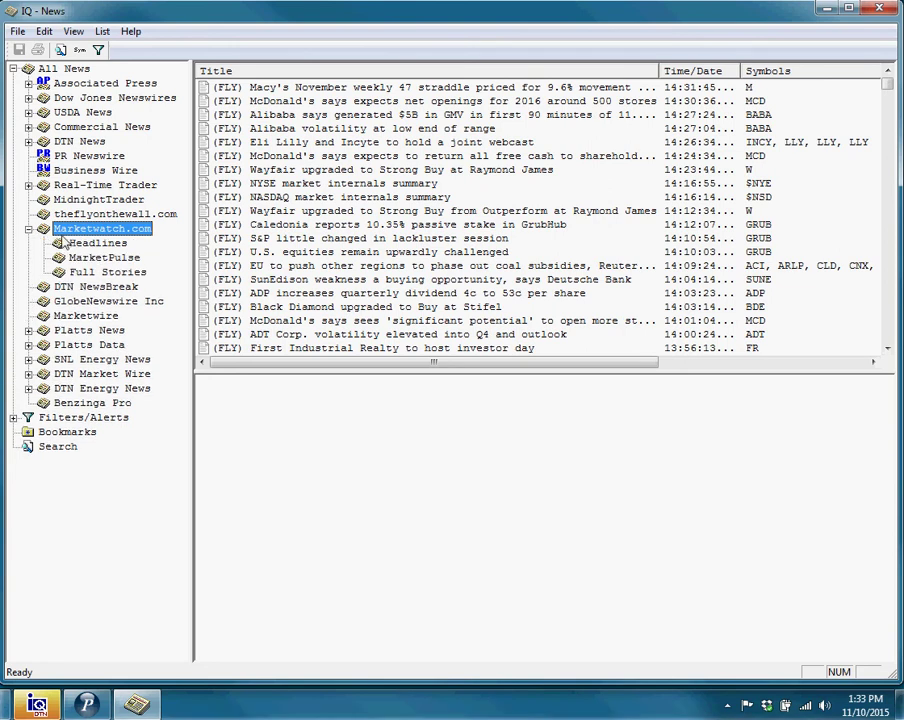
{"action": "left_click", "coordinate": [72, 246]}
{"action": "left_click", "coordinate": [84, 258]}
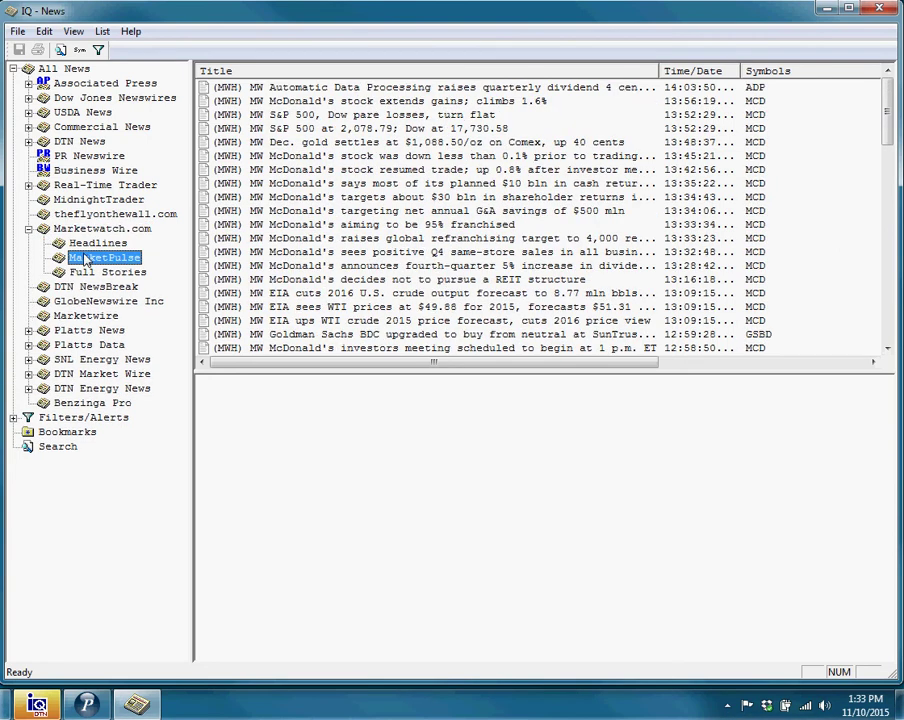
{"action": "left_click", "coordinate": [96, 275]}
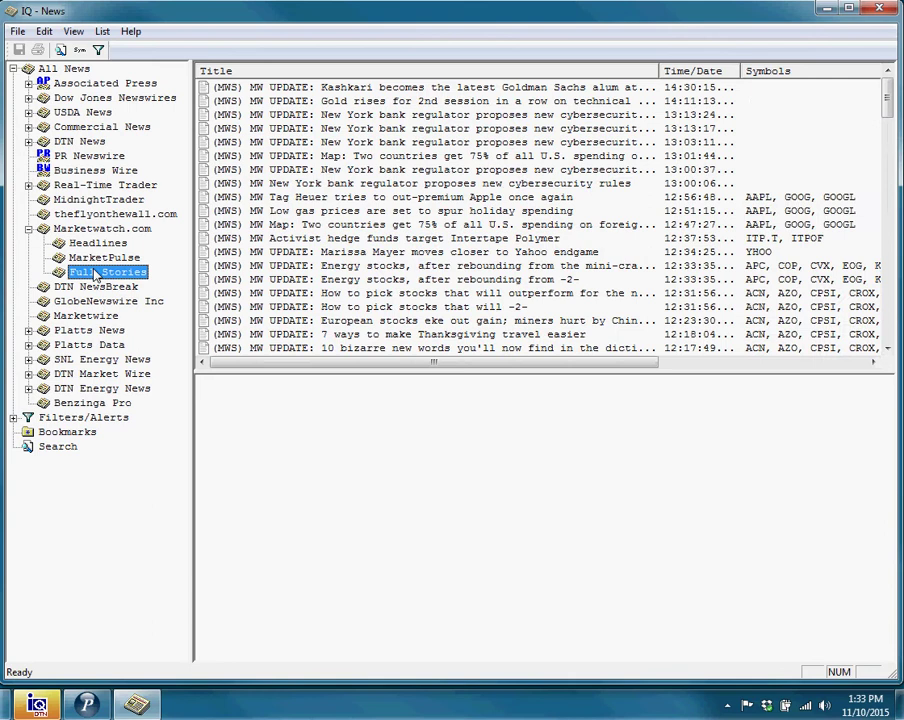
Step: Browse the DTN NewsBreak, GlobeNewswire Inc, Marketwire and SNL Energy News sources, and display the Benzinga Pro headlines
{"action": "left_click", "coordinate": [80, 287]}
{"action": "left_click", "coordinate": [68, 315]}
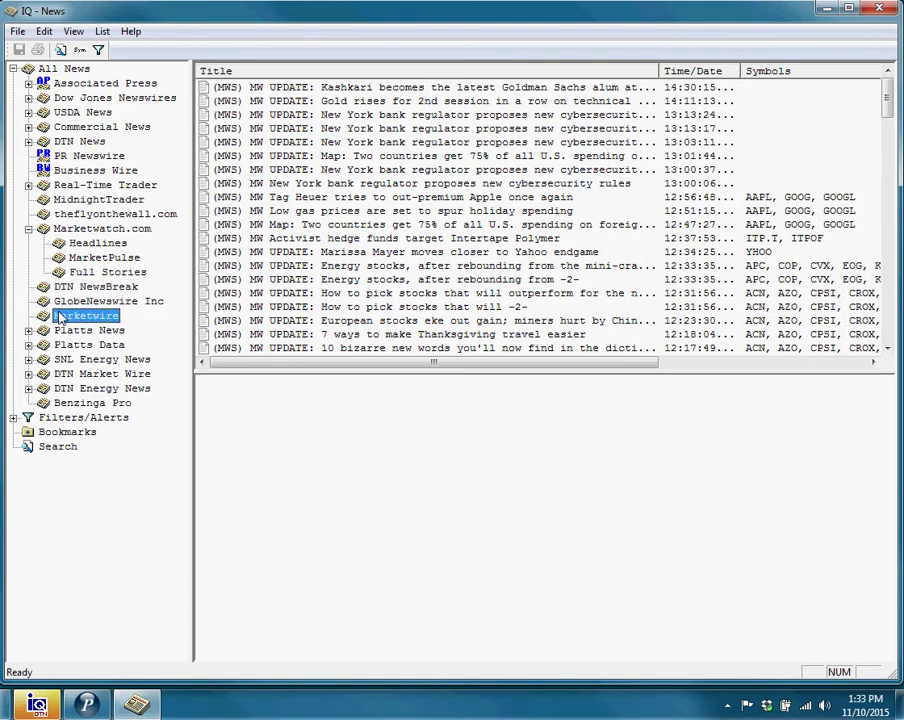
{"action": "left_click", "coordinate": [57, 302]}
{"action": "key", "text": "Down"}
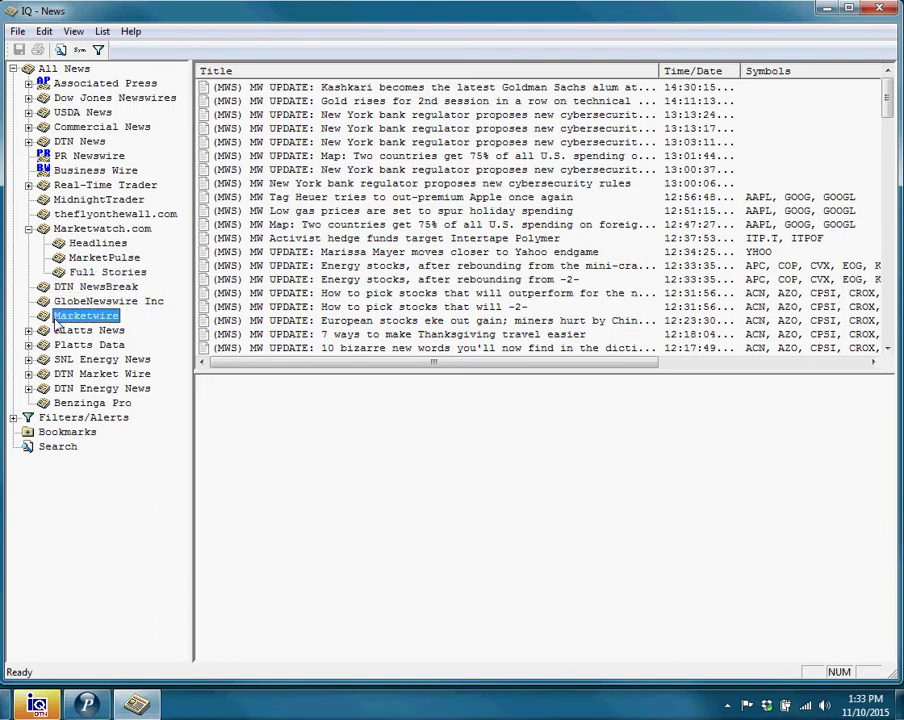
{"action": "key", "text": "Down"}
{"action": "key", "text": "Up"}
{"action": "key", "text": "Up"}
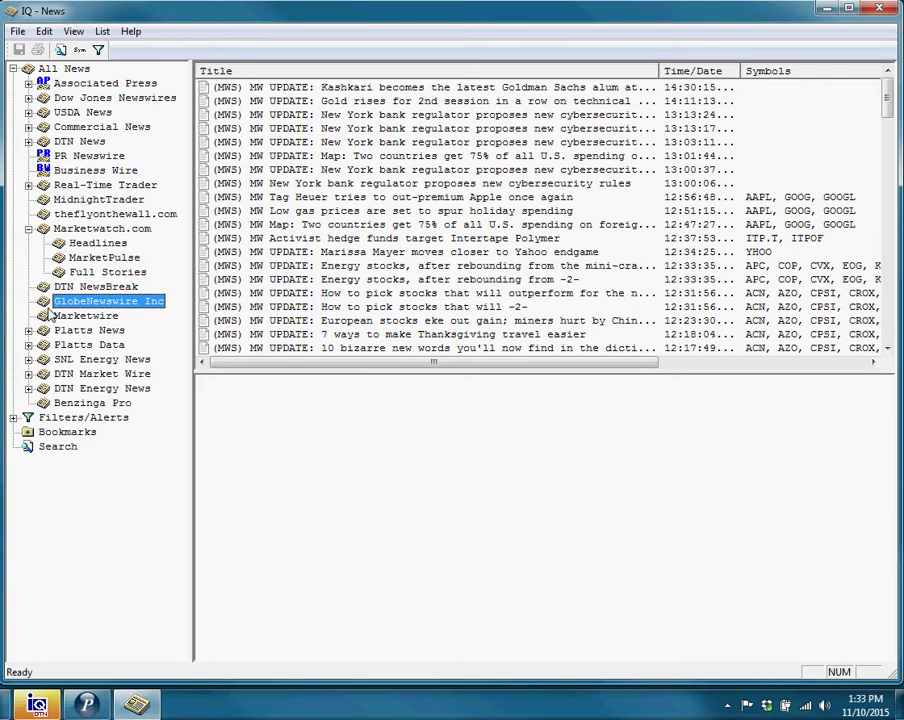
{"action": "left_click", "coordinate": [56, 359]}
{"action": "left_click", "coordinate": [58, 403]}
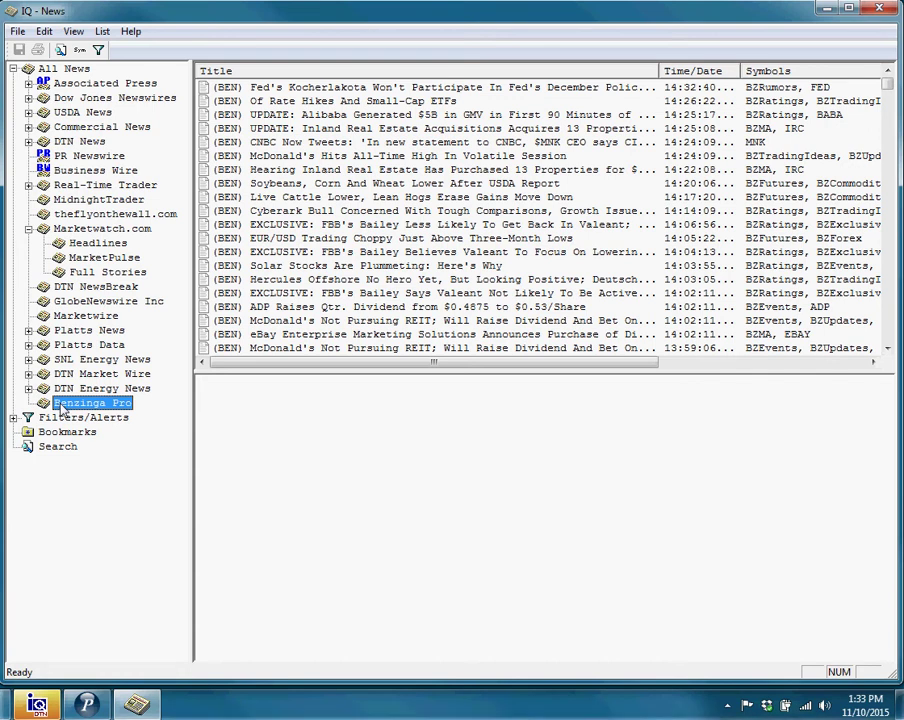
Step: Select the Marketwatch.com, Commercial News and Real-Time Trader source groups in turn
{"action": "left_click", "coordinate": [105, 228]}
{"action": "left_click", "coordinate": [102, 127]}
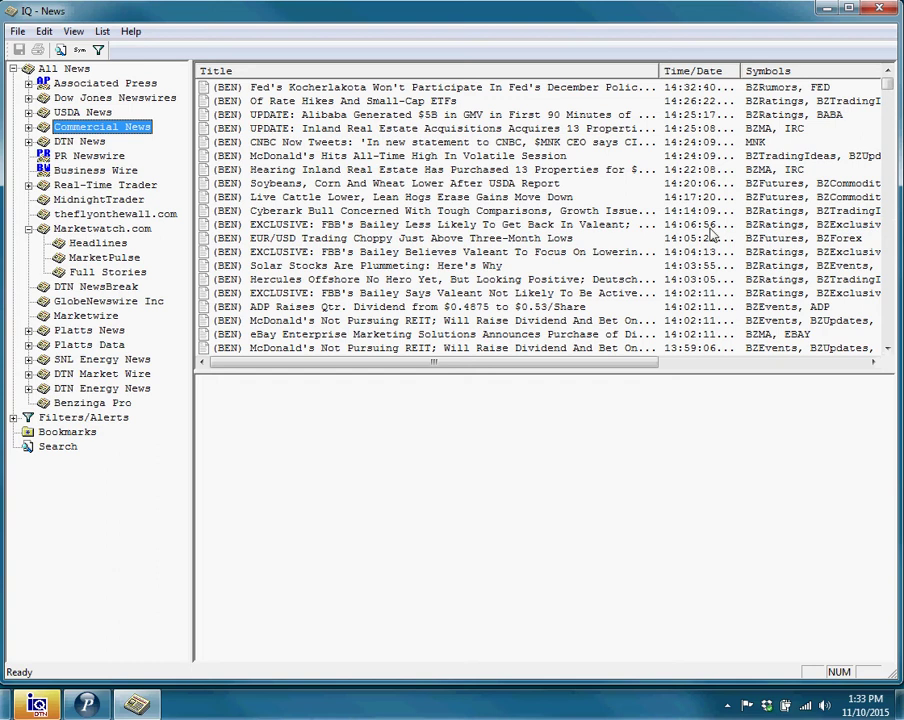
{"action": "left_click", "coordinate": [105, 185]}
Step: Read the Benzinga Pro stories about Fed's Kocherlakota and "Of Rate Hikes And Small-Cap ETFs"
{"action": "left_click", "coordinate": [268, 88]}
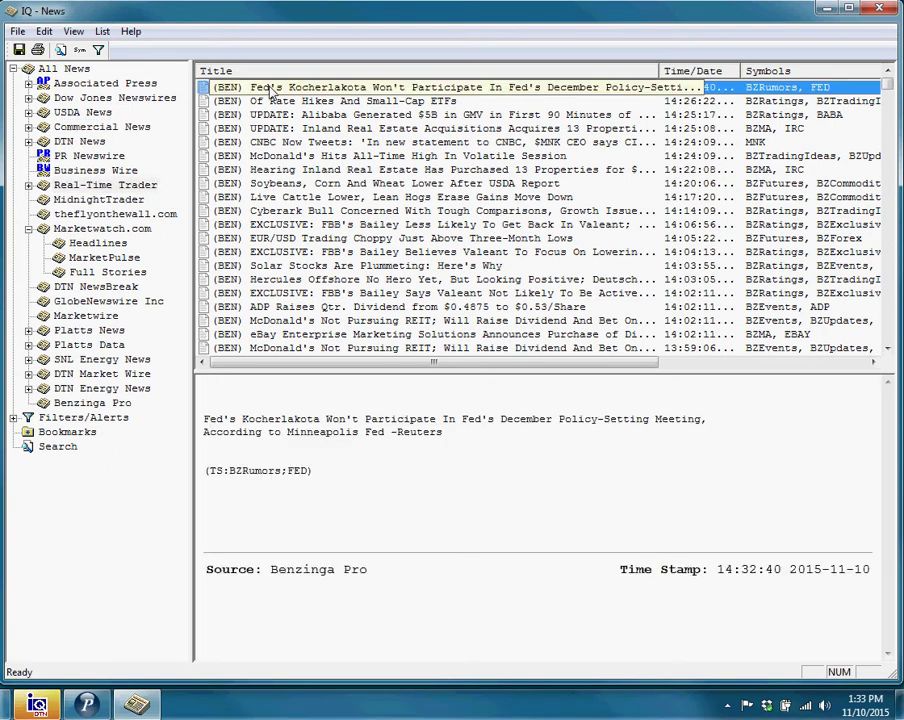
{"action": "left_click", "coordinate": [276, 102]}
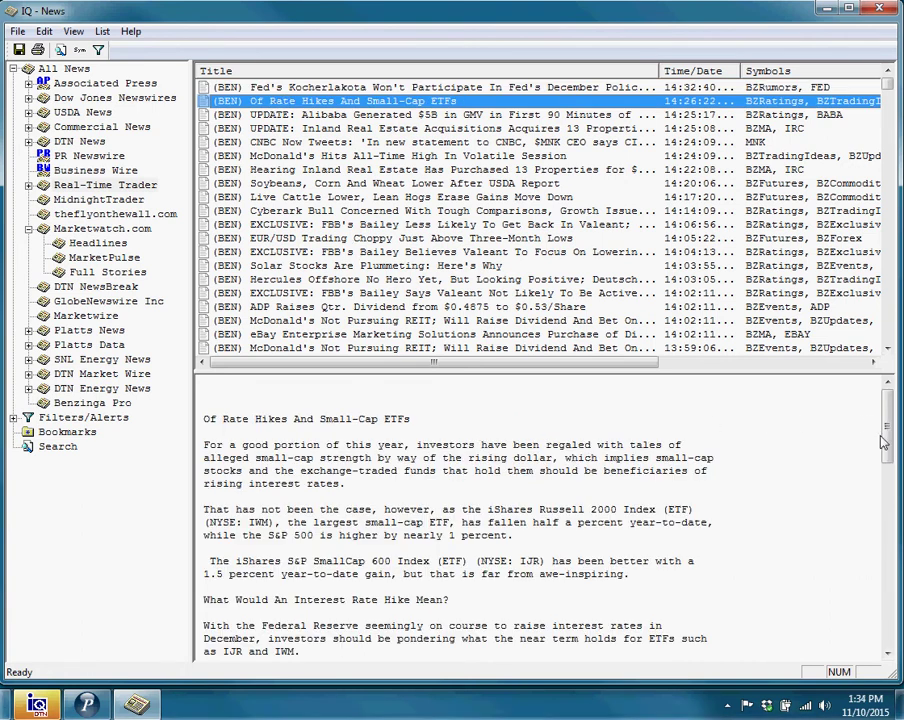
{"action": "left_click_drag", "start_coordinate": [884, 441], "coordinate": [882, 408]}
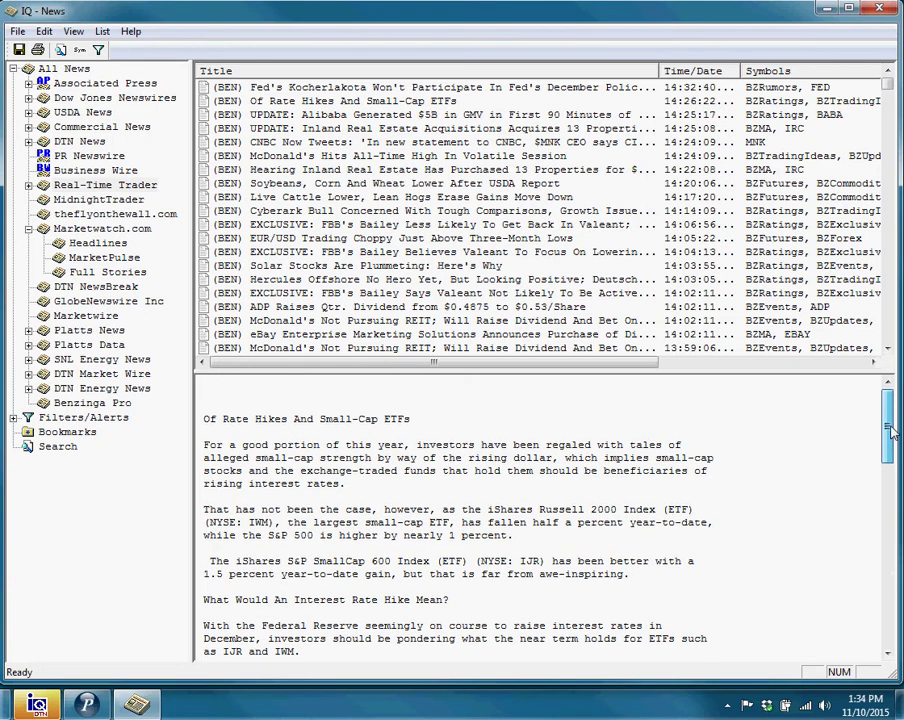
Step: Expand the Filters/Alerts group and widen the news tree so the filter names are easier to read
{"action": "left_click", "coordinate": [13, 418]}
{"action": "left_click", "coordinate": [40, 403]}
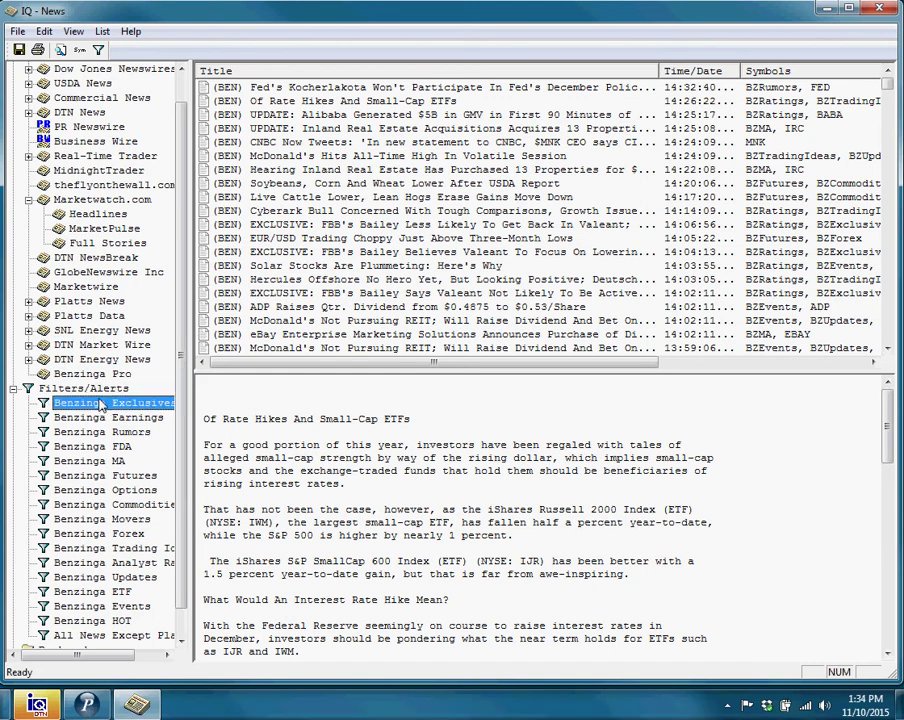
{"action": "left_click_drag", "start_coordinate": [190, 420], "coordinate": [208, 420]}
Step: View the headlines under the Benzinga Exclusives, Earnings, Rumors and FDA filters
{"action": "left_click", "coordinate": [84, 404]}
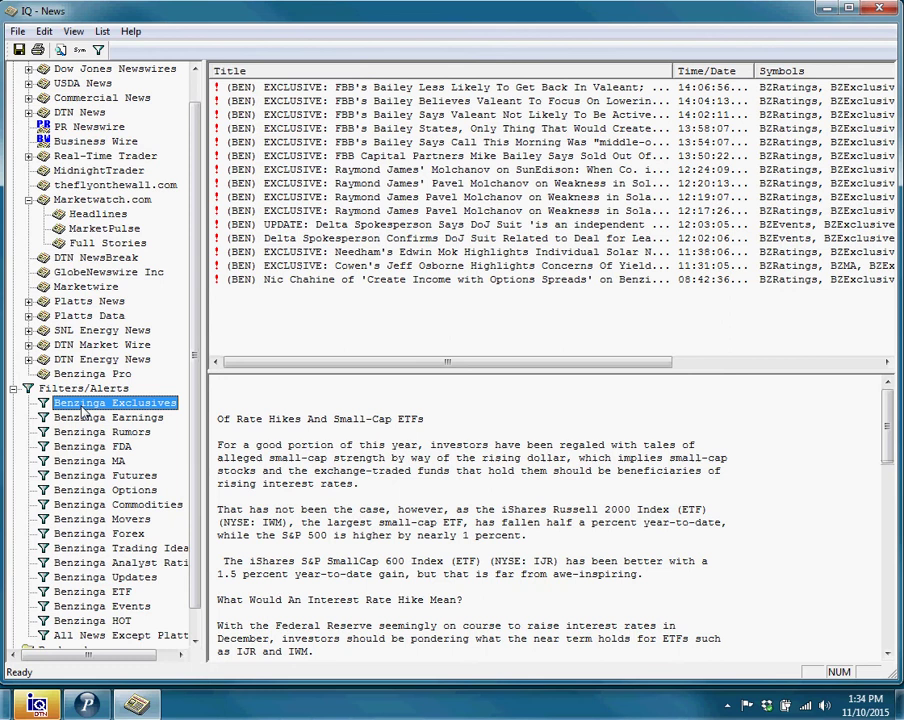
{"action": "left_click", "coordinate": [84, 418]}
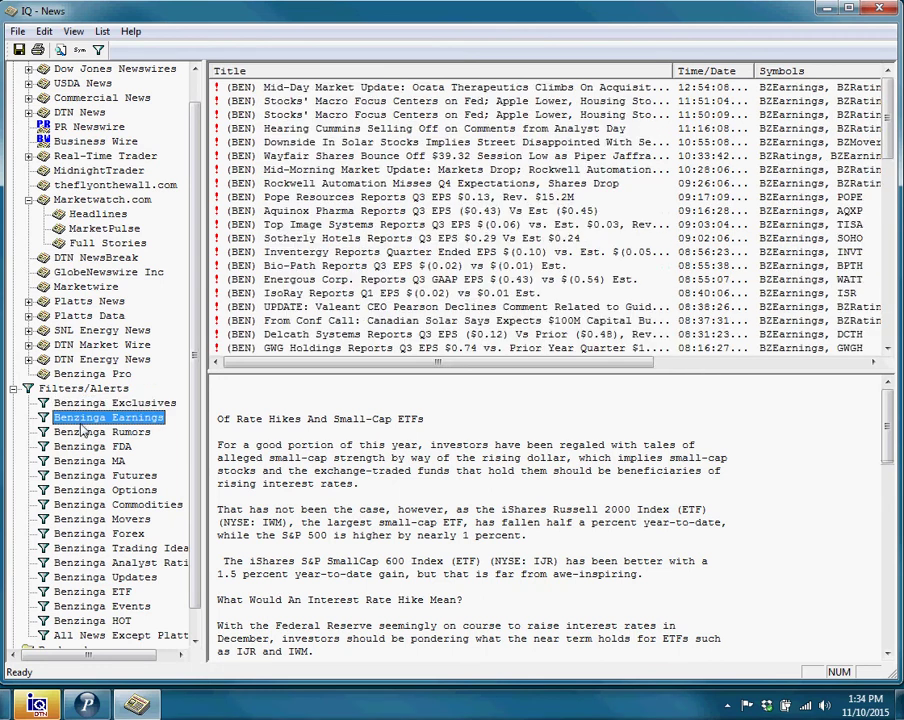
{"action": "left_click", "coordinate": [84, 431]}
{"action": "left_click", "coordinate": [104, 448]}
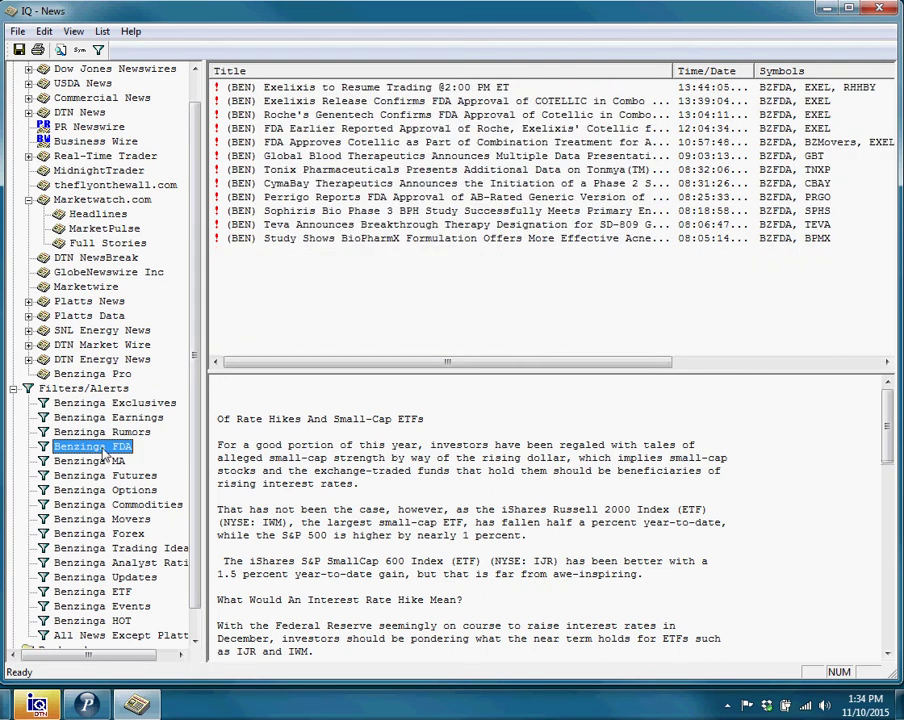
Step: Browse the Benzinga filters from MA through Futures, Options, Commodities, Movers and Forex, ending on Benzinga Events
{"action": "left_click", "coordinate": [100, 461]}
{"action": "left_click", "coordinate": [97, 475]}
{"action": "left_click", "coordinate": [95, 490]}
{"action": "left_click", "coordinate": [93, 504]}
{"action": "left_click", "coordinate": [92, 519]}
{"action": "left_click", "coordinate": [90, 534]}
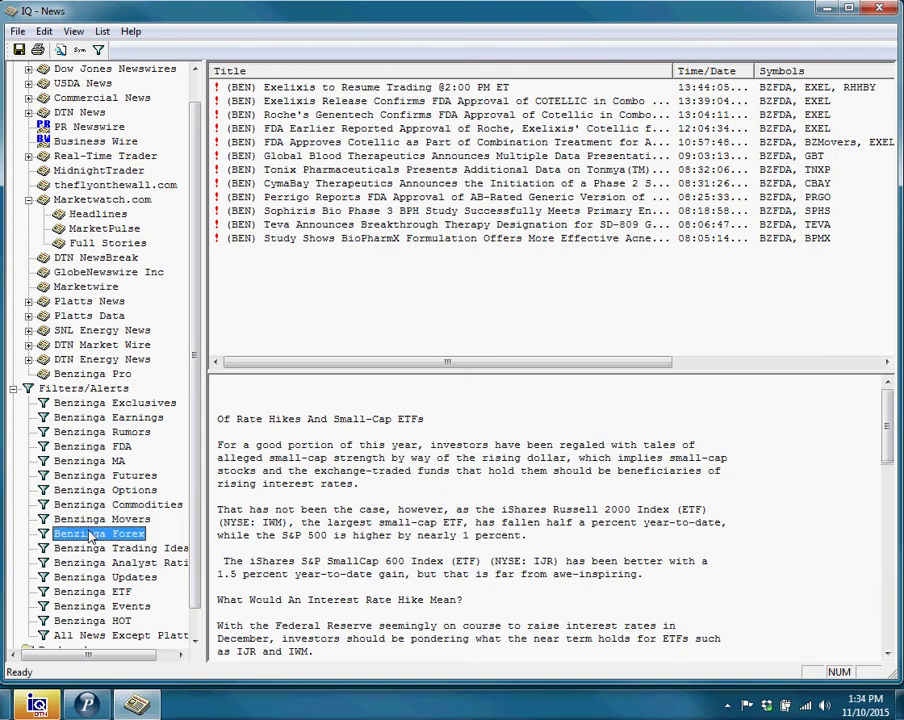
{"action": "left_click", "coordinate": [102, 506]}
{"action": "left_click", "coordinate": [102, 607]}
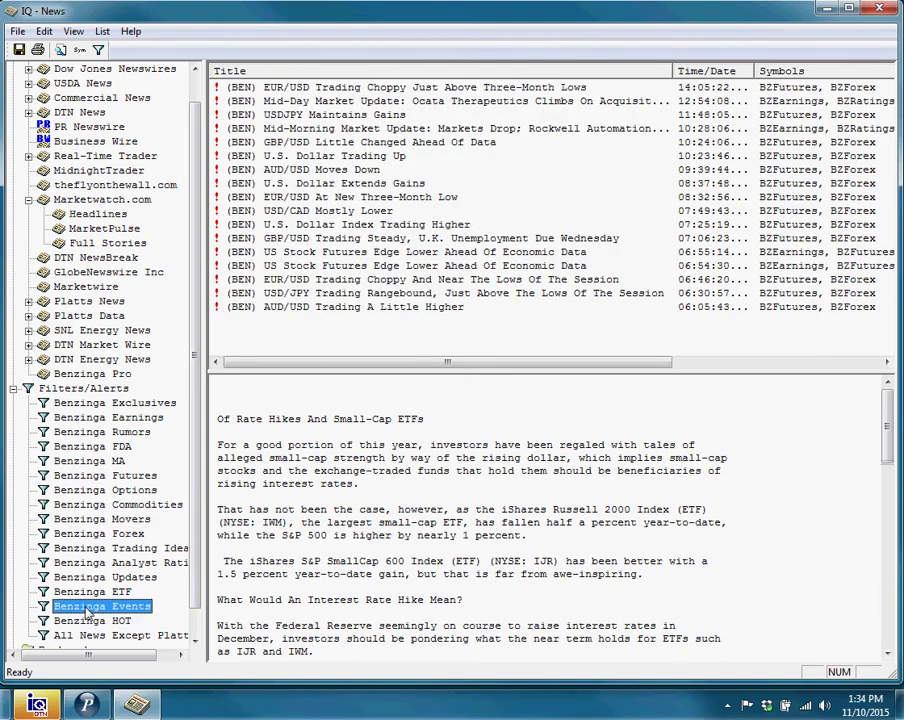
Step: Browse back up the Benzinga filters from HOT through Updates, Analyst Ratings, Trading Ideas, Forex and Movers to Commodities
{"action": "left_click", "coordinate": [87, 620]}
{"action": "left_click", "coordinate": [83, 607]}
{"action": "left_click", "coordinate": [81, 578]}
{"action": "left_click", "coordinate": [79, 563]}
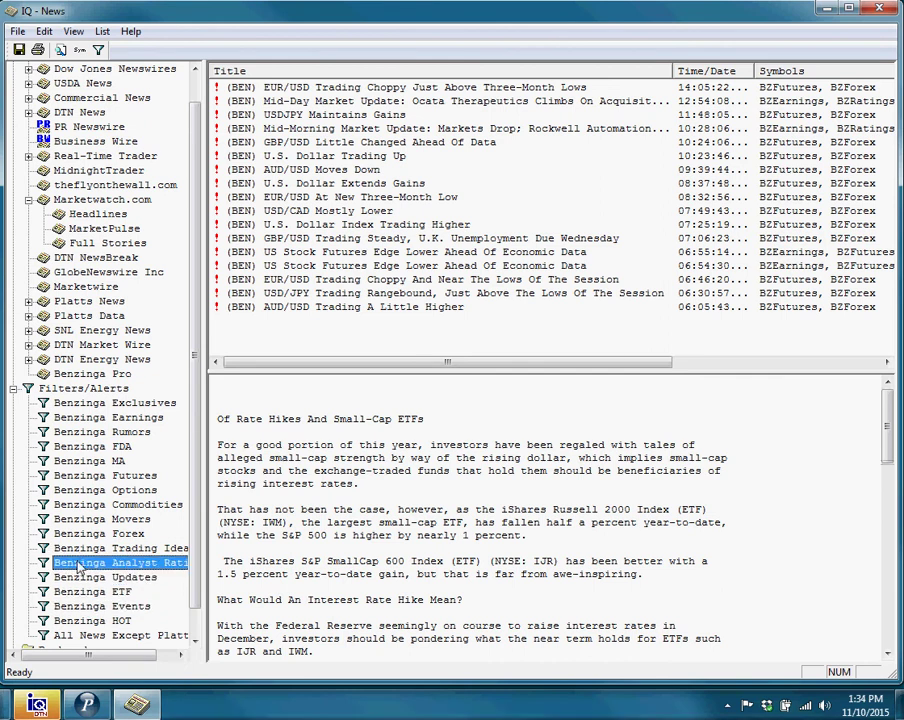
{"action": "left_click", "coordinate": [76, 549]}
{"action": "left_click", "coordinate": [67, 536]}
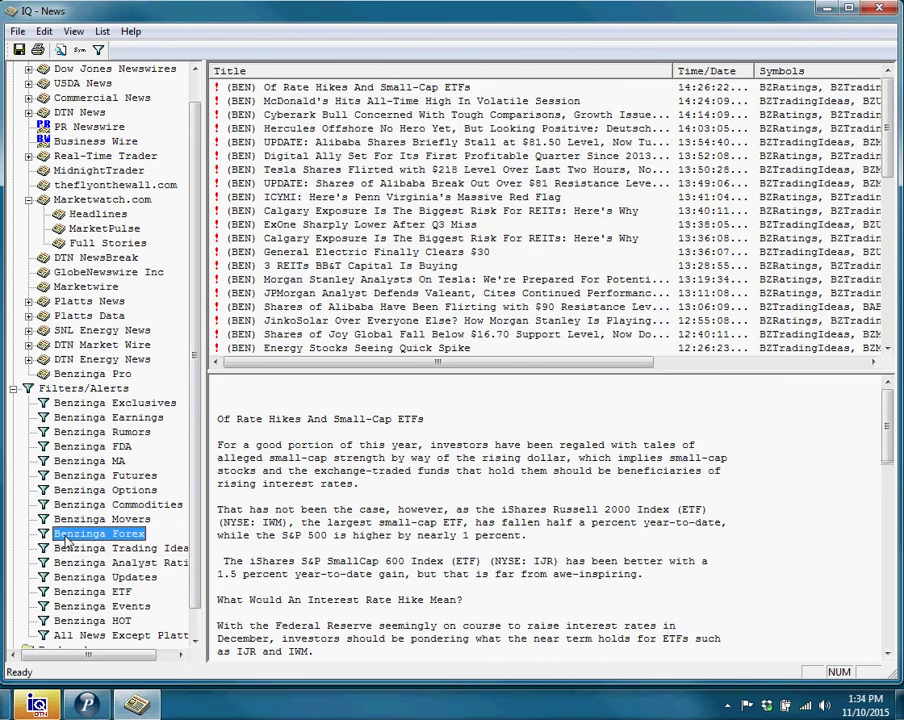
{"action": "left_click", "coordinate": [66, 521]}
{"action": "left_click", "coordinate": [66, 507]}
Step: Move back up the news tree to All News and display its combined headlines
{"action": "key", "text": "Up"}
{"action": "key", "text": "Up"}
{"action": "key", "text": "Up"}
{"action": "key", "text": "Up"}
{"action": "key", "text": "Up"}
{"action": "key", "text": "Up"}
{"action": "key", "text": "Up"}
{"action": "key", "text": "Up"}
{"action": "key", "text": "Up"}
{"action": "key", "text": "Up"}
{"action": "key", "text": "Up"}
{"action": "key", "text": "Up"}
{"action": "key", "text": "Up"}
{"action": "key", "text": "Up"}
{"action": "key", "text": "Up"}
{"action": "key", "text": "Up"}
{"action": "key", "text": "Up"}
{"action": "key", "text": "Up"}
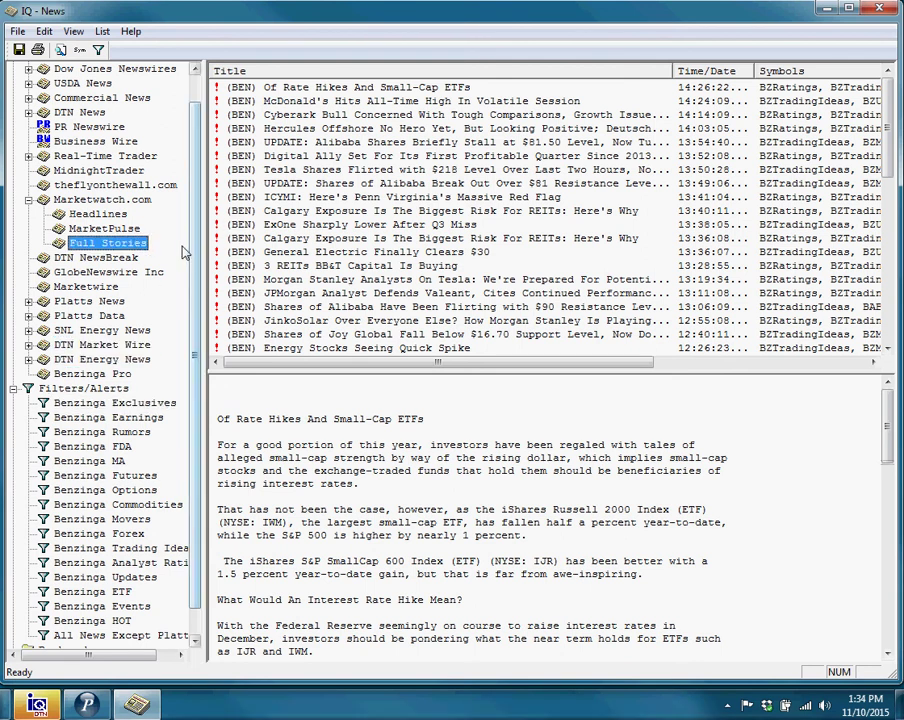
{"action": "scroll", "coordinate": [197, 254], "scroll_direction": "up", "scroll_amount": 1}
{"action": "key", "text": "Up"}
{"action": "key", "text": "Up"}
{"action": "key", "text": "Up"}
{"action": "key", "text": "Up"}
{"action": "key", "text": "Up"}
{"action": "key", "text": "Up"}
{"action": "key", "text": "Up"}
{"action": "key", "text": "Up"}
{"action": "key", "text": "Up"}
{"action": "key", "text": "Up"}
{"action": "key", "text": "Up"}
{"action": "key", "text": "Up"}
{"action": "key", "text": "Up"}
{"action": "key", "text": "Up"}
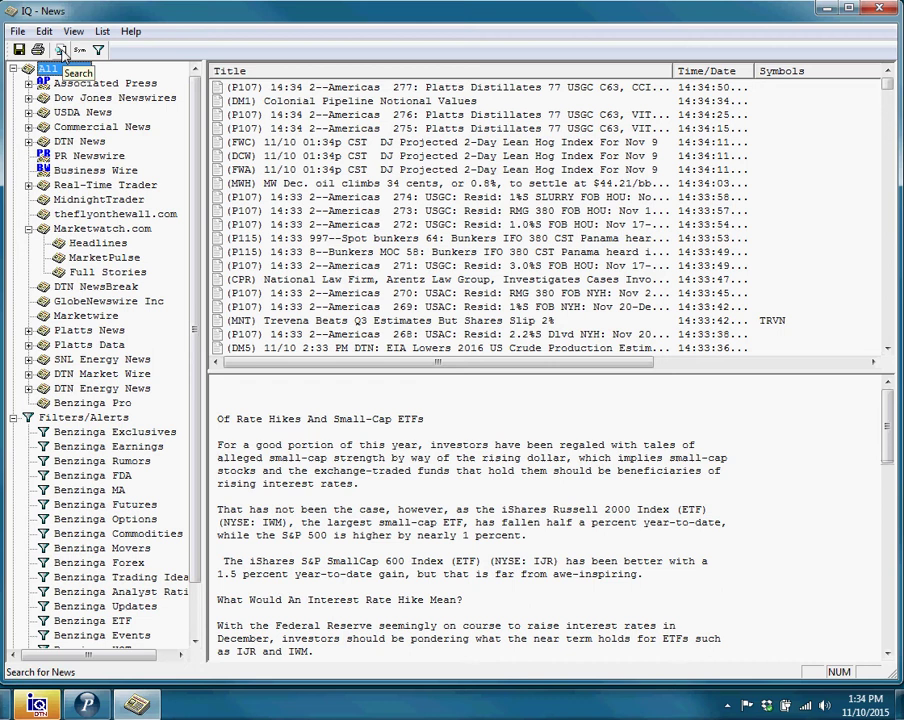
Step: Search the news for the symbol BABA
{"action": "left_click", "coordinate": [61, 52]}
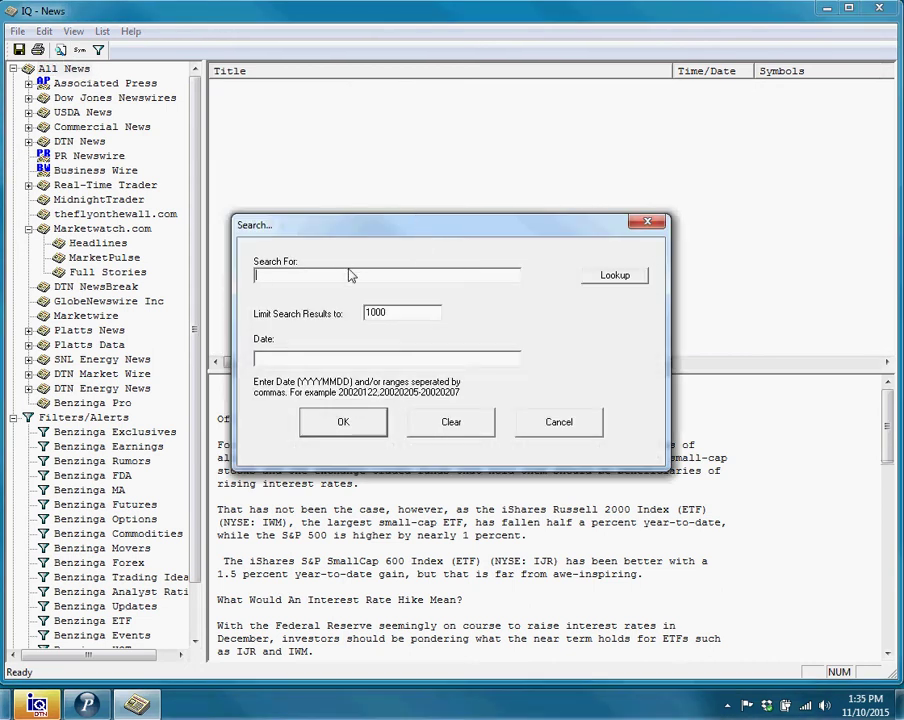
{"action": "type", "text": "BABA"}
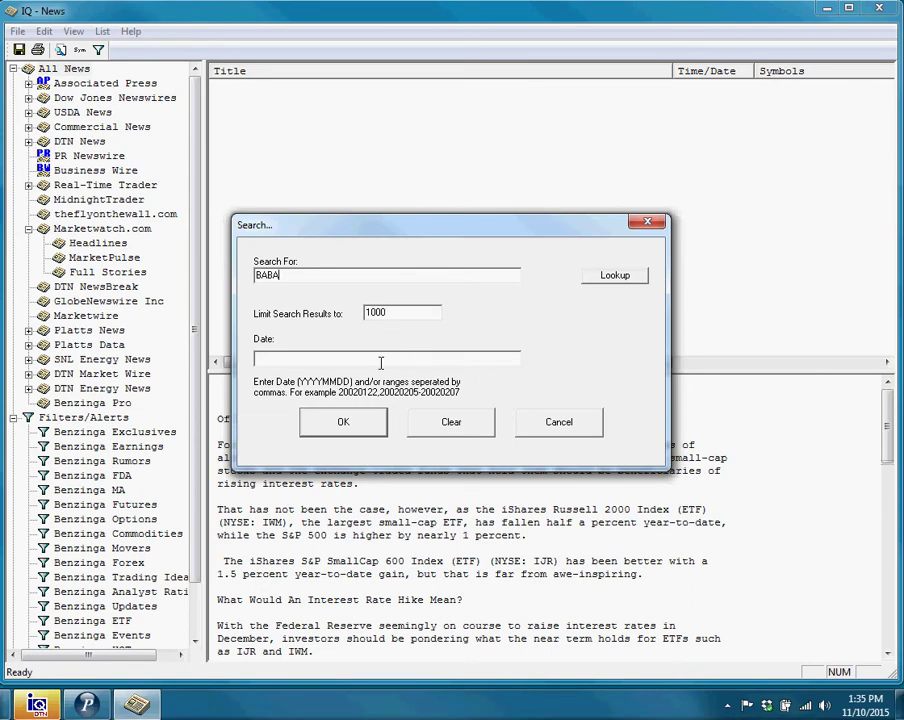
{"action": "left_click", "coordinate": [343, 424]}
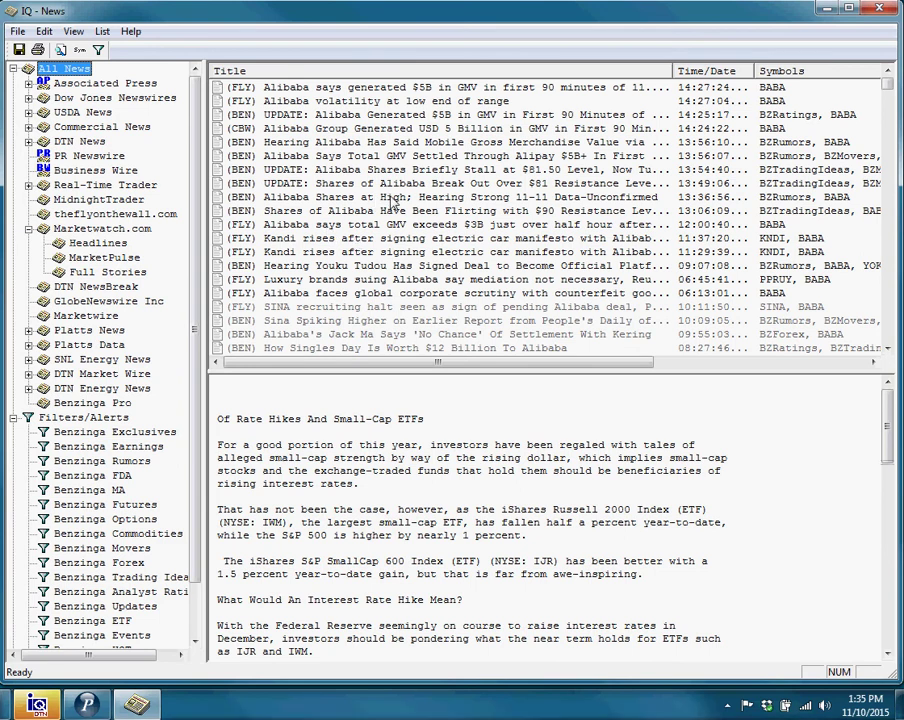
Step: Read the first three Alibaba stories in the search results, ending with the Benzinga update on $5B in GMV
{"action": "left_click", "coordinate": [320, 88]}
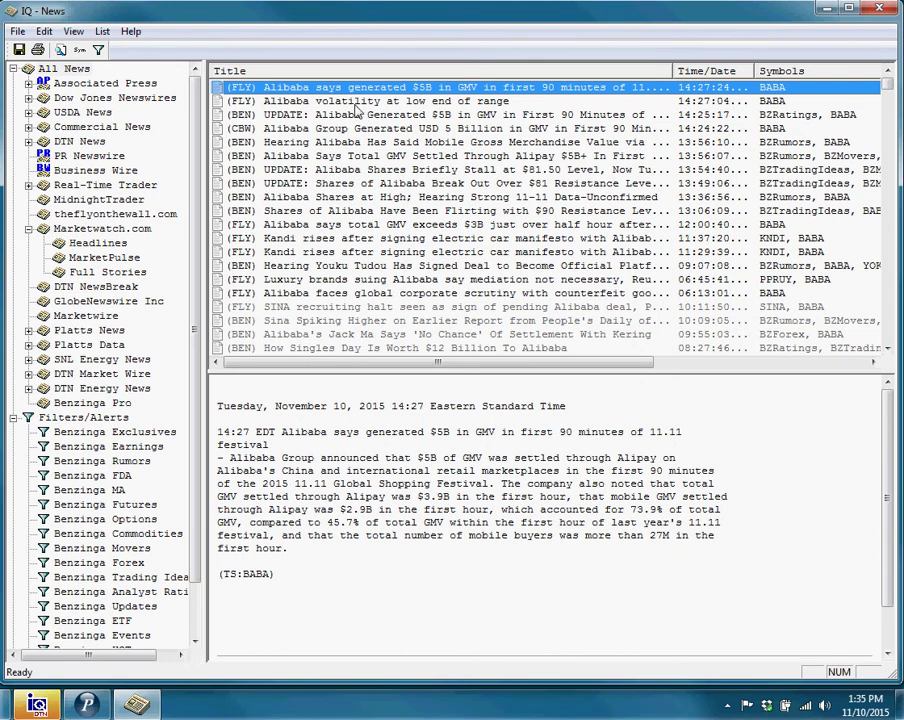
{"action": "key", "text": "Down"}
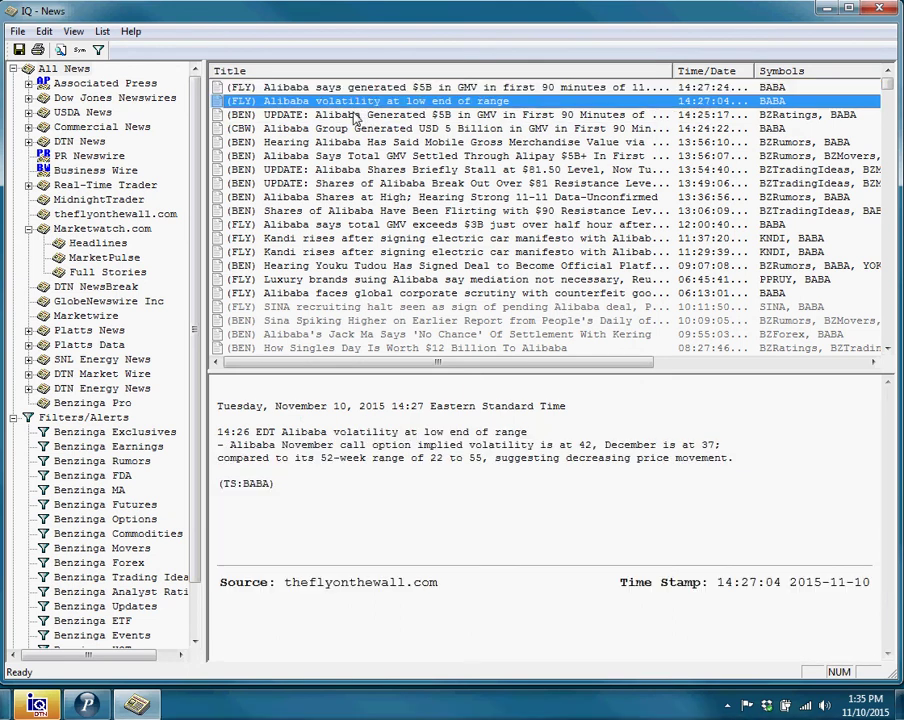
{"action": "left_click", "coordinate": [355, 118]}
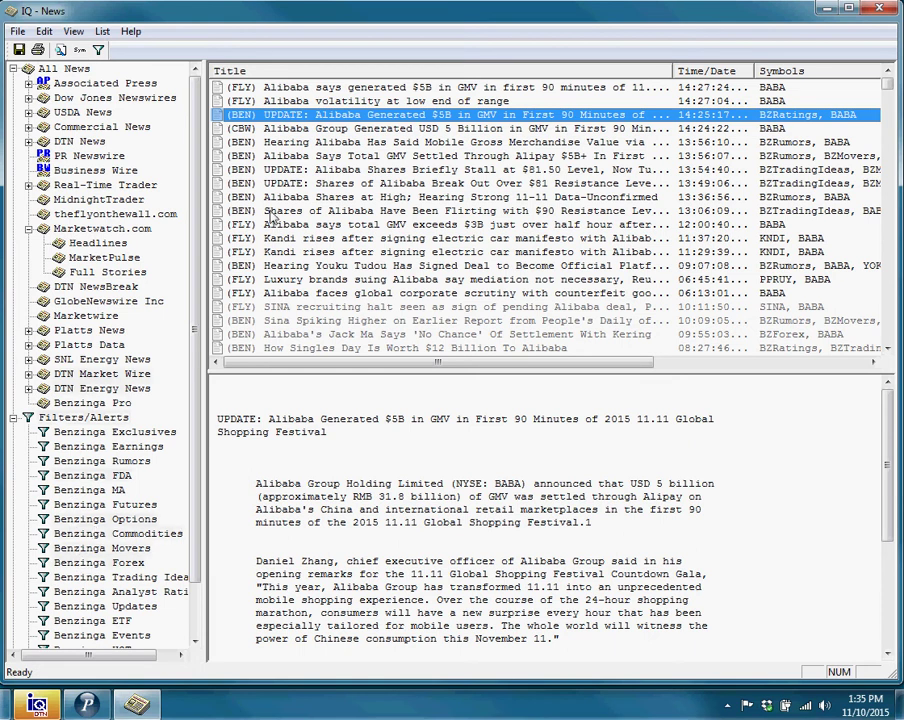
Step: Open the Filter/Alert Manager and load the existing Benzinga Rumors filter to examine its properties
{"action": "left_click", "coordinate": [99, 50]}
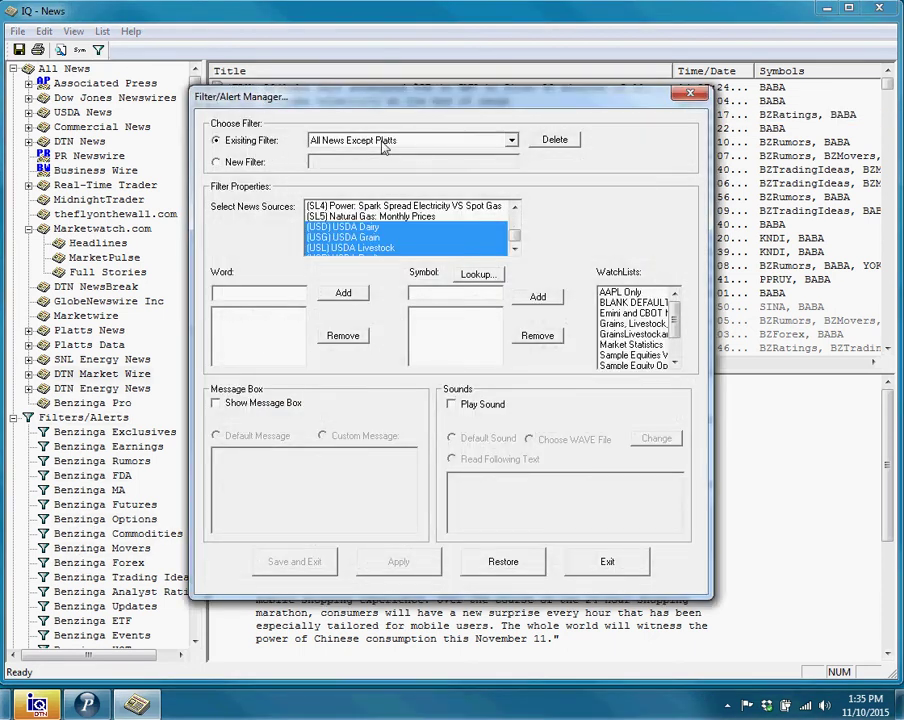
{"action": "left_click", "coordinate": [511, 140]}
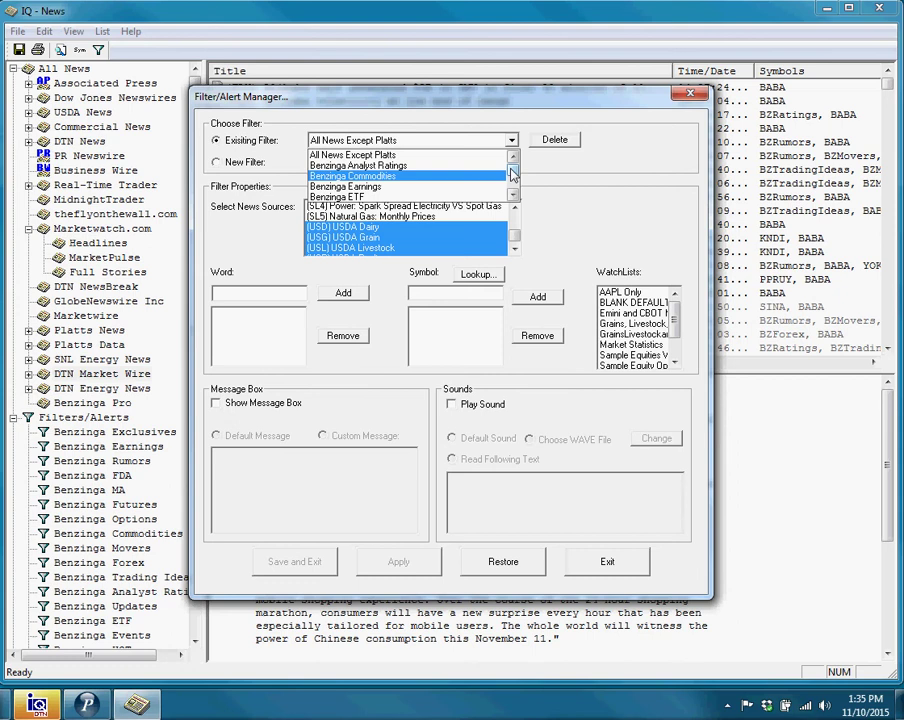
{"action": "scroll", "coordinate": [514, 184], "scroll_direction": "down", "scroll_amount": 3}
{"action": "scroll", "coordinate": [518, 184], "scroll_direction": "down", "scroll_amount": 1}
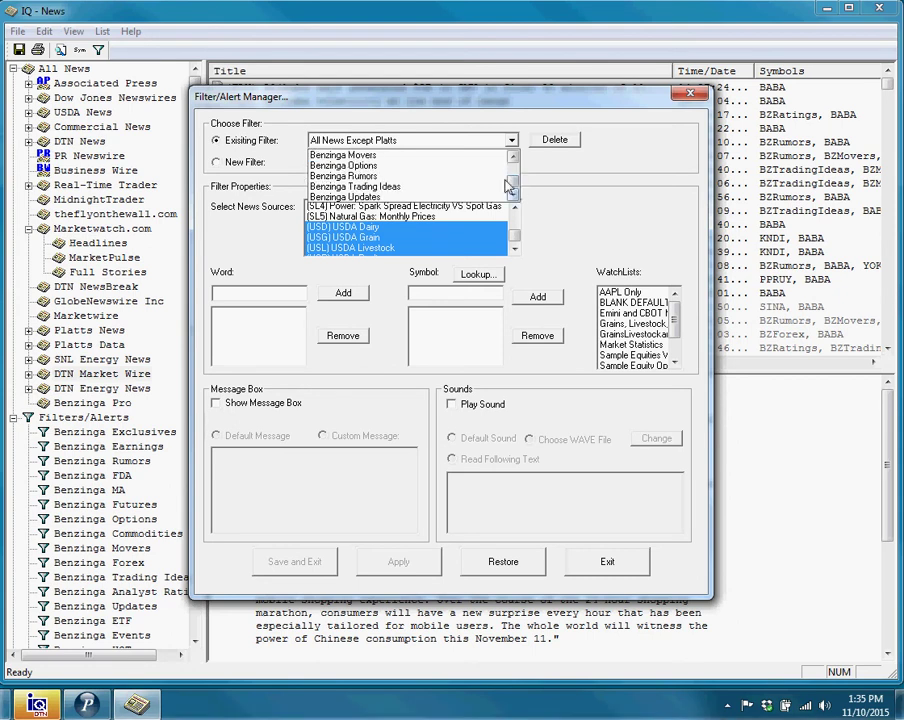
{"action": "left_click", "coordinate": [394, 176]}
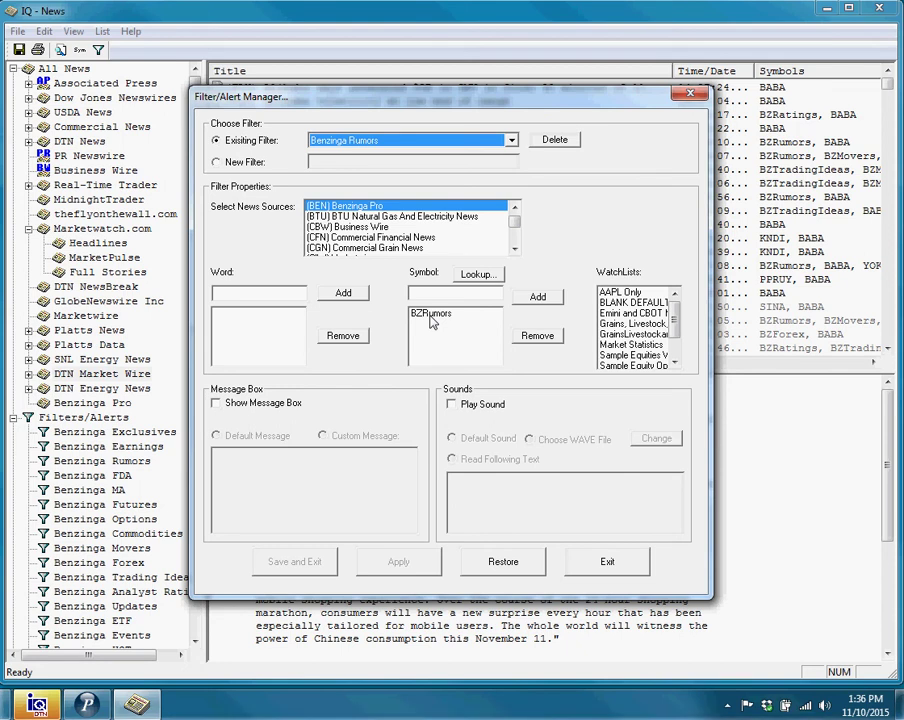
Step: Start a new filter named "Only BABA Stories"
{"action": "left_click", "coordinate": [218, 163]}
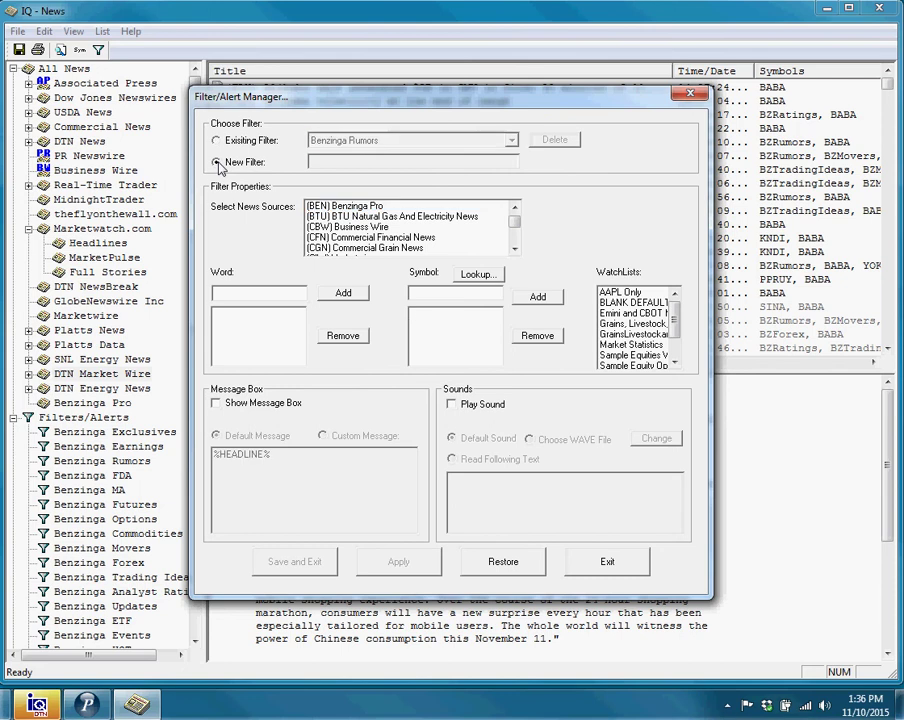
{"action": "left_click", "coordinate": [355, 160]}
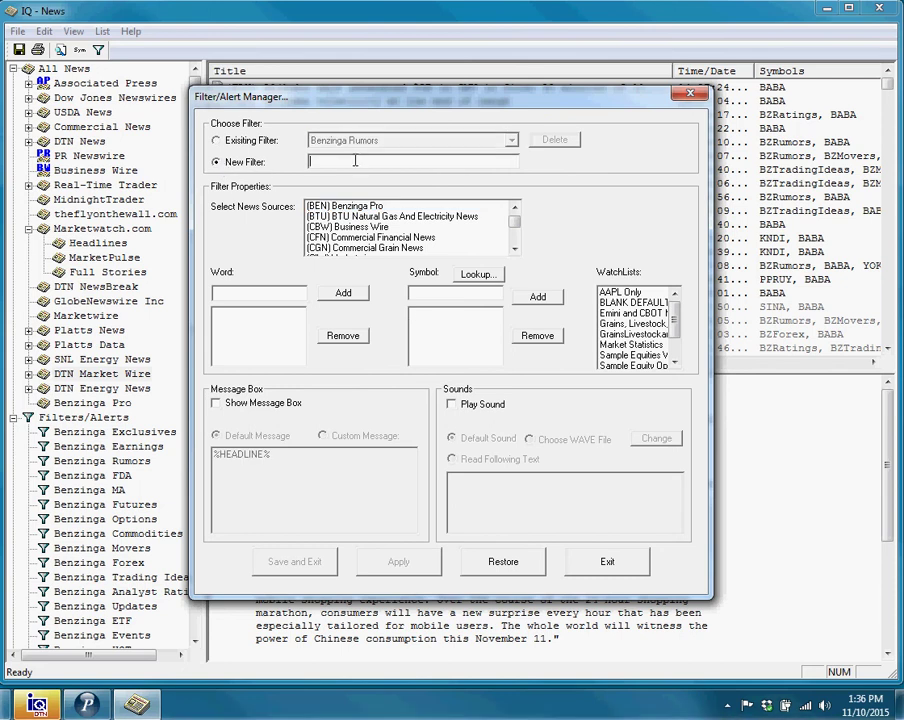
{"action": "type", "text": "Only BABA Stories"}
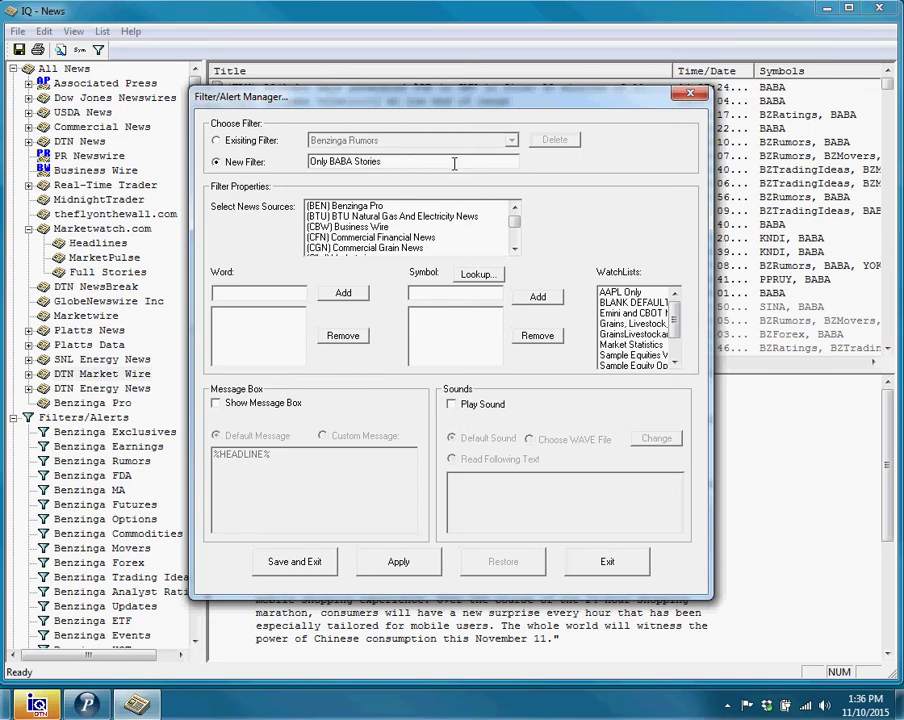
Step: Select Benzinga Pro and Business Wire together as news sources for the new filter
{"action": "left_click_drag", "start_coordinate": [510, 220], "coordinate": [514, 211]}
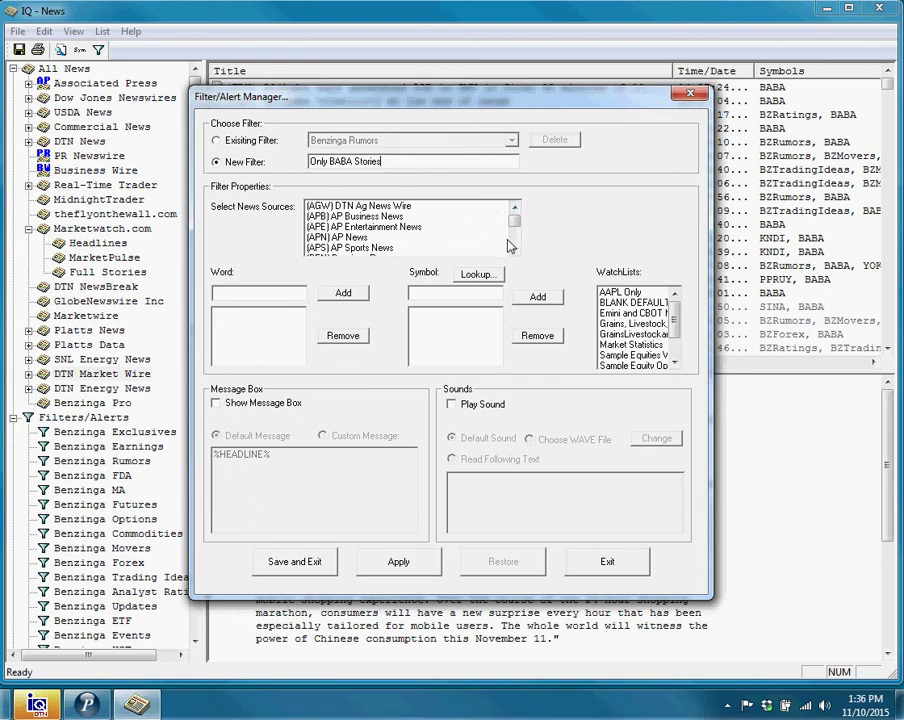
{"action": "left_click", "coordinate": [514, 248]}
{"action": "left_click", "coordinate": [514, 248]}
{"action": "left_click", "coordinate": [415, 216]}
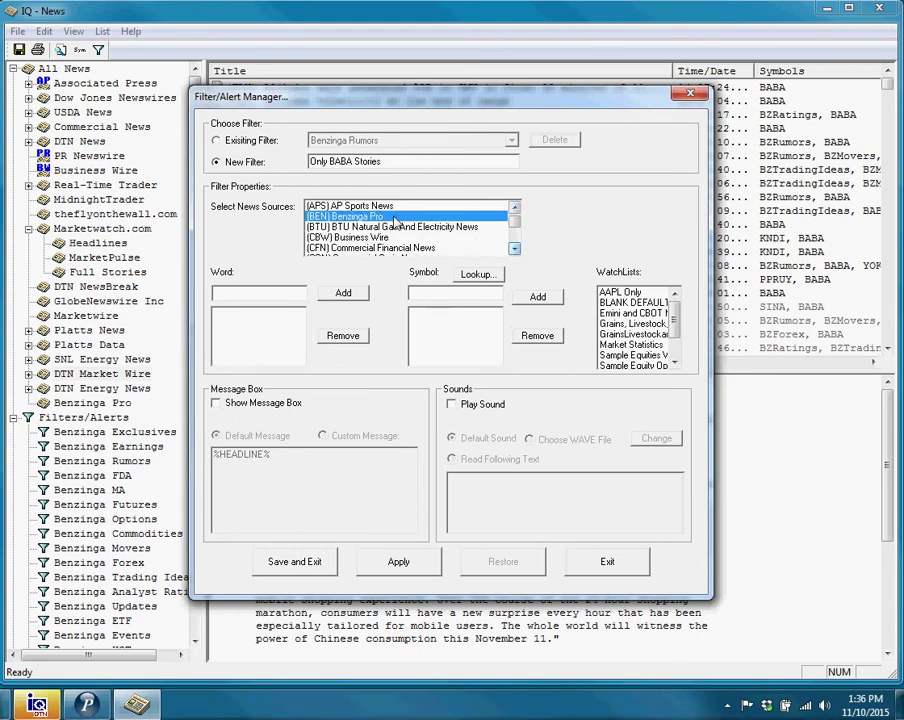
{"action": "left_click", "coordinate": [410, 237], "text": "ctrl"}
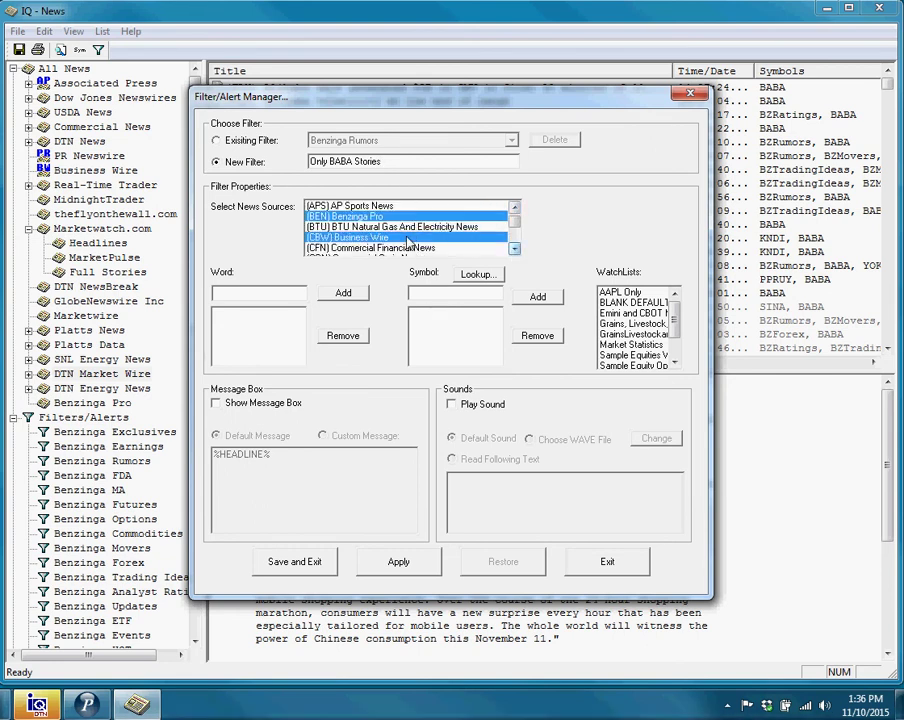
Step: Add Marketwire, PR Newswire and GlobeNewswire Inc to the new filter's selected news sources
{"action": "left_click", "coordinate": [514, 248]}
{"action": "left_click", "coordinate": [514, 248]}
{"action": "left_click", "coordinate": [514, 248]}
{"action": "left_click", "coordinate": [514, 248]}
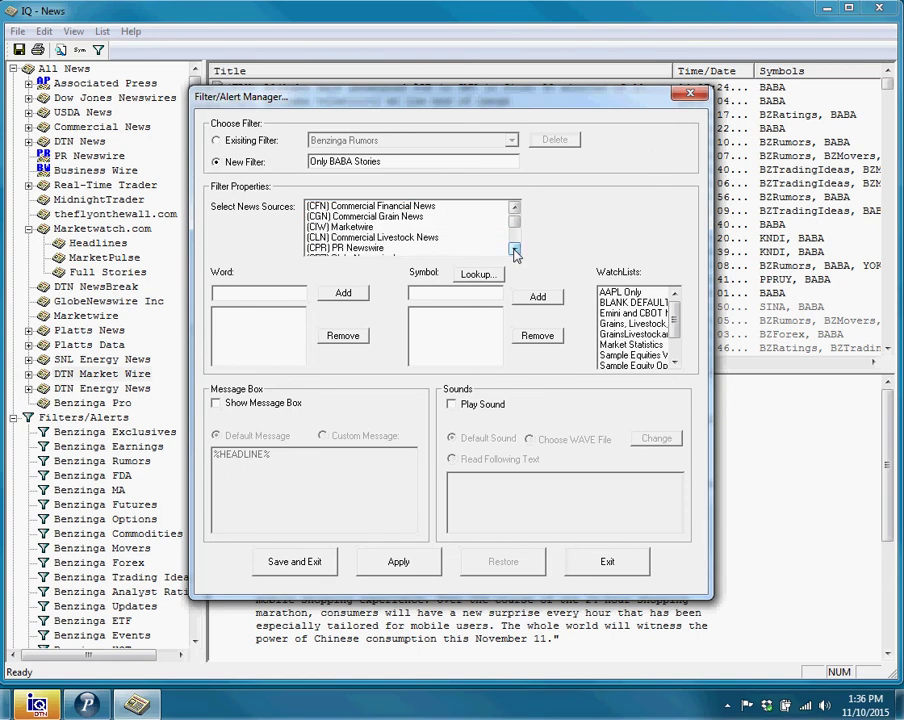
{"action": "left_click", "coordinate": [412, 226]}
{"action": "left_click", "coordinate": [410, 247], "text": "ctrl"}
{"action": "left_click", "coordinate": [514, 248]}
{"action": "left_click", "coordinate": [514, 248]}
{"action": "left_click", "coordinate": [514, 248]}
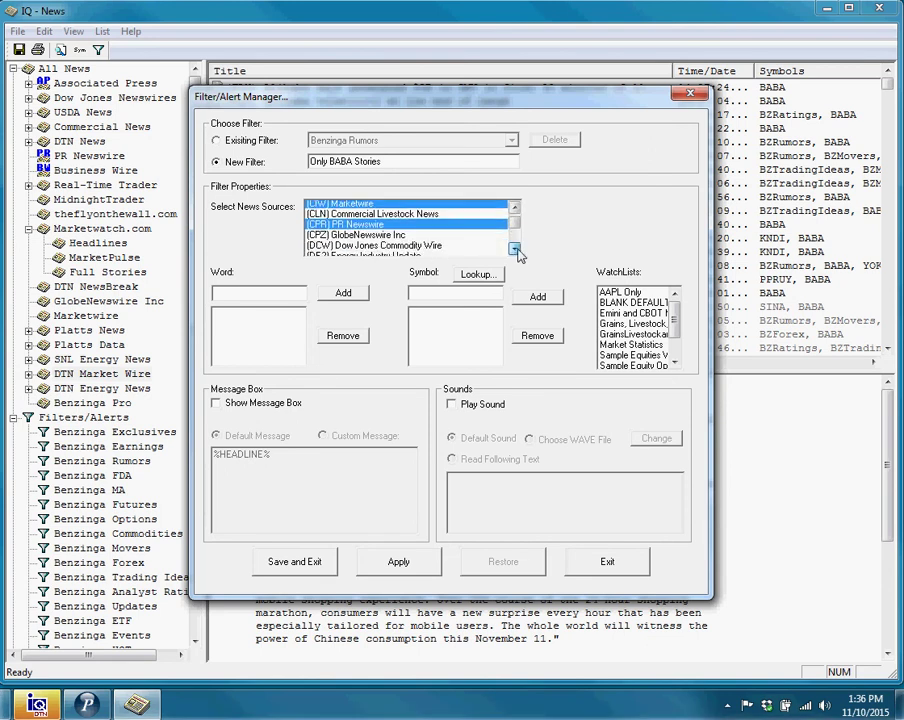
{"action": "left_click", "coordinate": [514, 248]}
{"action": "left_click", "coordinate": [514, 248]}
{"action": "left_click", "coordinate": [477, 217], "text": "ctrl"}
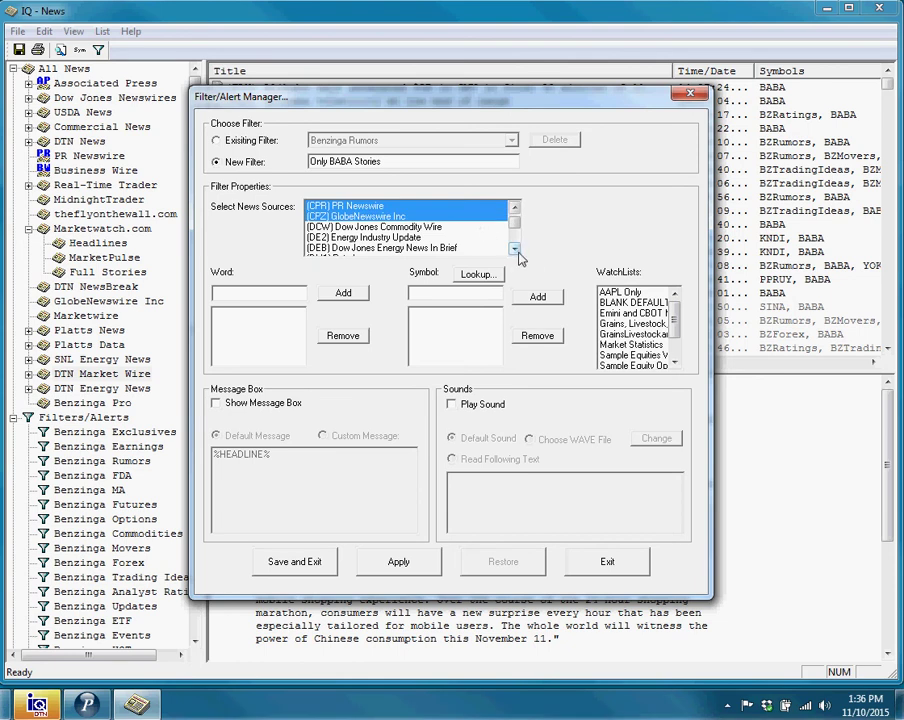
Step: Add the symbol BABA to the new filter's symbol list
{"action": "left_click", "coordinate": [514, 248]}
{"action": "left_click", "coordinate": [514, 248]}
{"action": "left_click", "coordinate": [514, 248]}
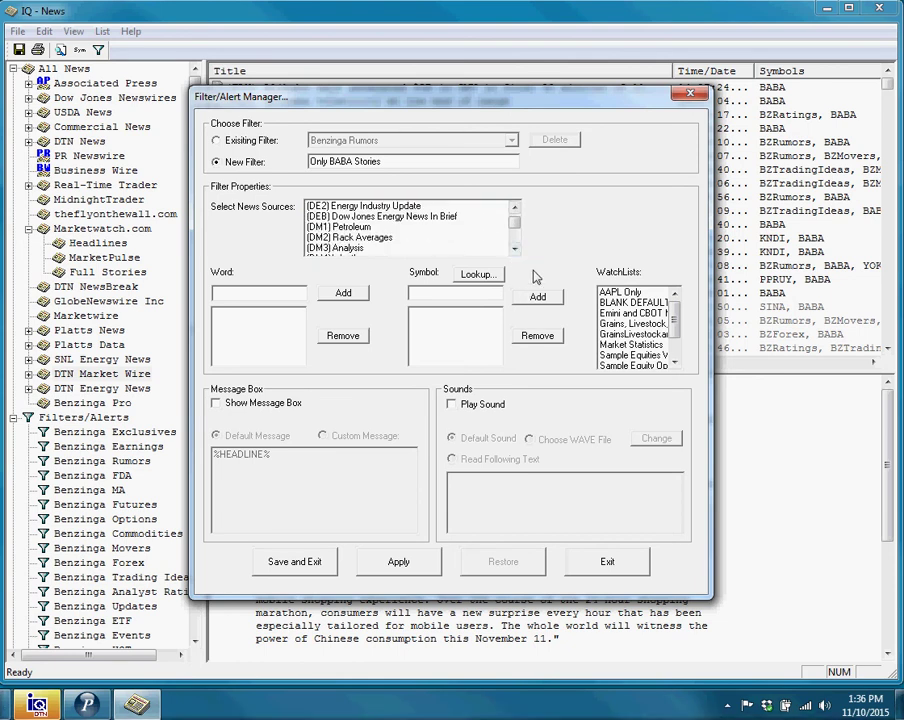
{"action": "left_click", "coordinate": [464, 295]}
{"action": "type", "text": "BABA"}
{"action": "left_click", "coordinate": [543, 297]}
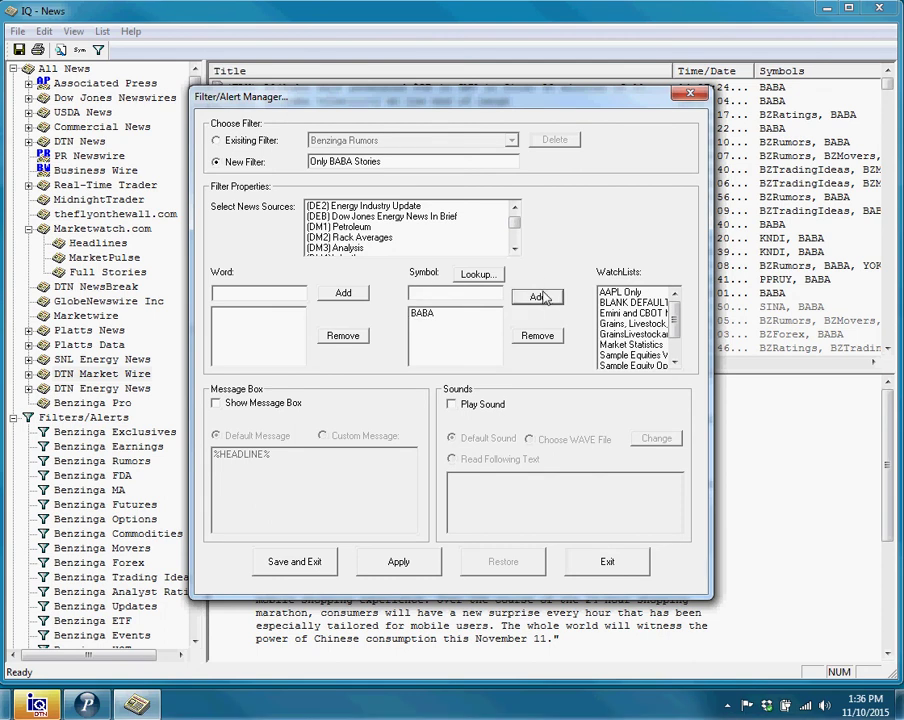
Step: Enable the sound alert, enter %HEADLINE% as the text to read, and switch the alert back to the default sound
{"action": "left_click", "coordinate": [451, 404]}
{"action": "left_click", "coordinate": [463, 463]}
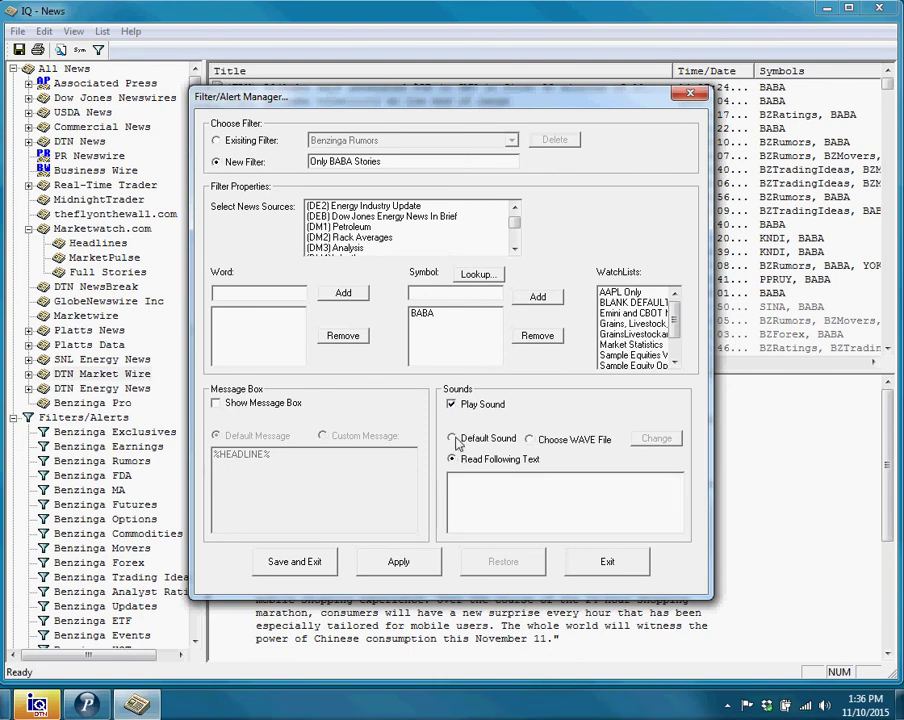
{"action": "left_click", "coordinate": [506, 476]}
{"action": "type", "text": "%HEADLINE%"}
{"action": "left_click", "coordinate": [452, 439]}
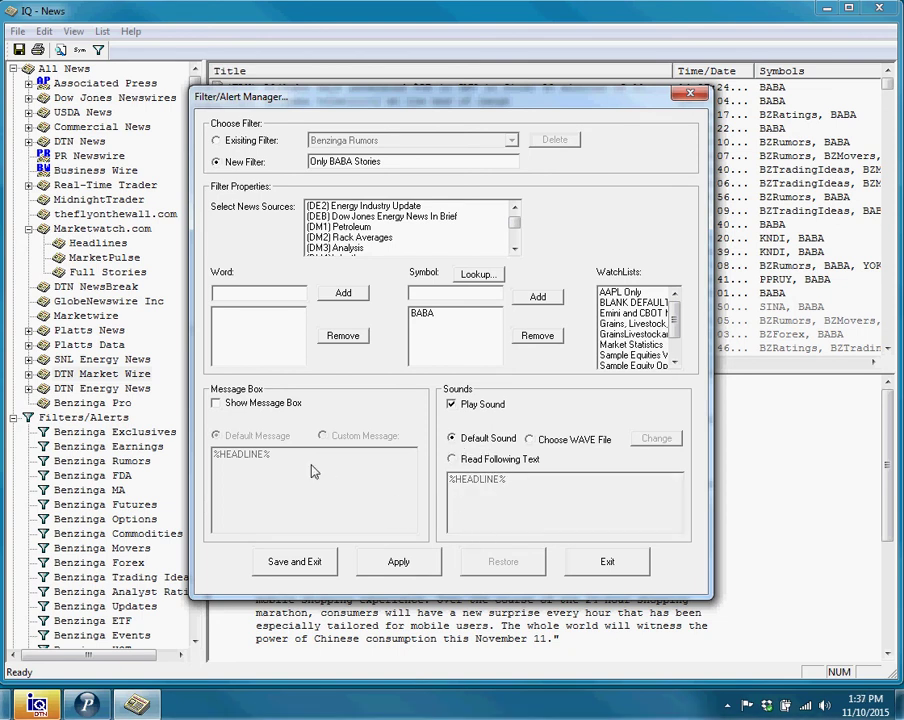
Step: Enable the message box alert with the default message, and save the new filter
{"action": "left_click", "coordinate": [217, 403]}
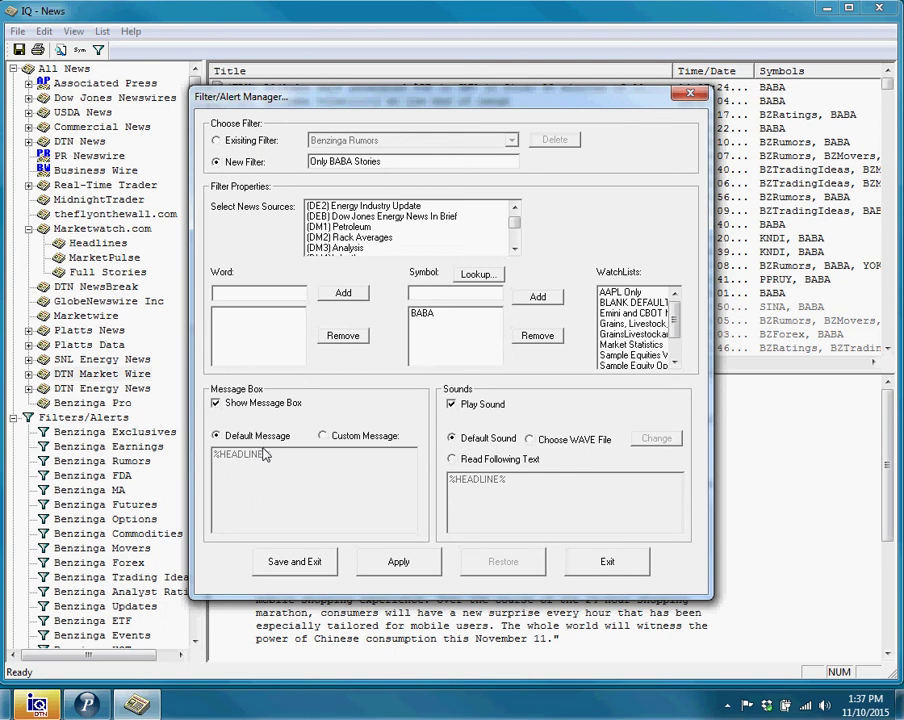
{"action": "left_click", "coordinate": [289, 564]}
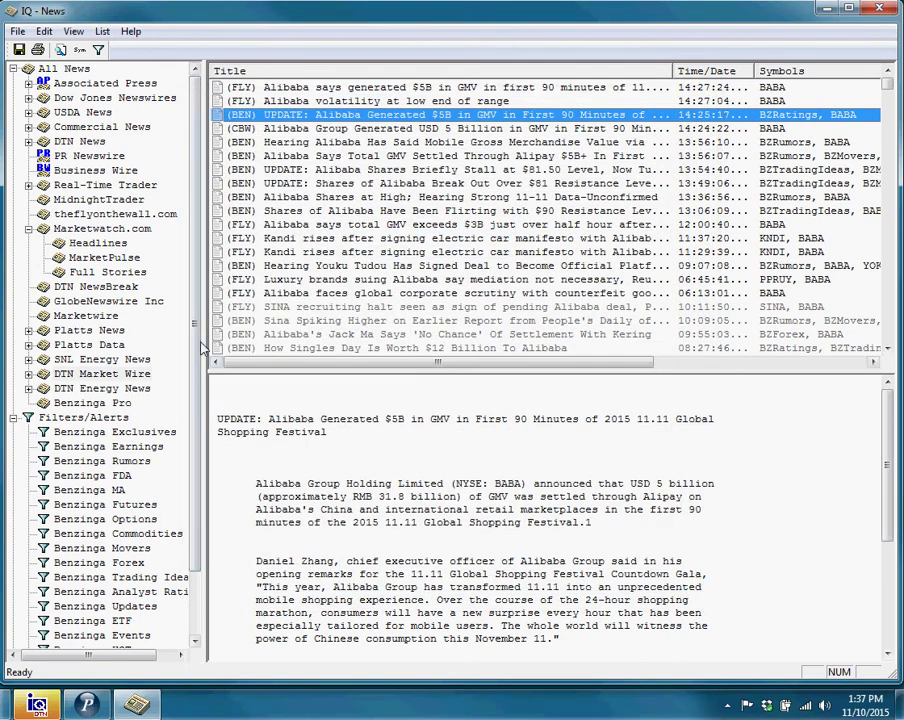
Step: Display the headlines collected by the Only BABA Stories filter
{"action": "scroll", "coordinate": [110, 400], "scroll_direction": "down", "scroll_amount": 2}
{"action": "left_click", "coordinate": [95, 607]}
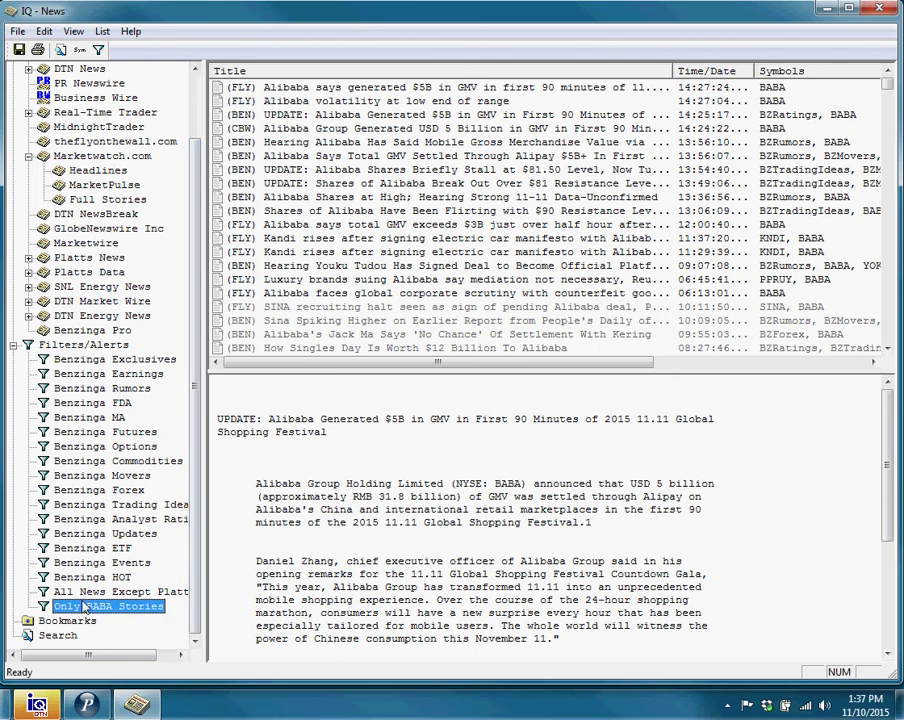
{"action": "key", "text": "Up"}
{"action": "left_click", "coordinate": [82, 607]}
Step: Browse other filters such as All News Except Platts and Benzinga Trading Ideas, and open the Skyjet Mobile Excellence Awards story
{"action": "left_click", "coordinate": [132, 592]}
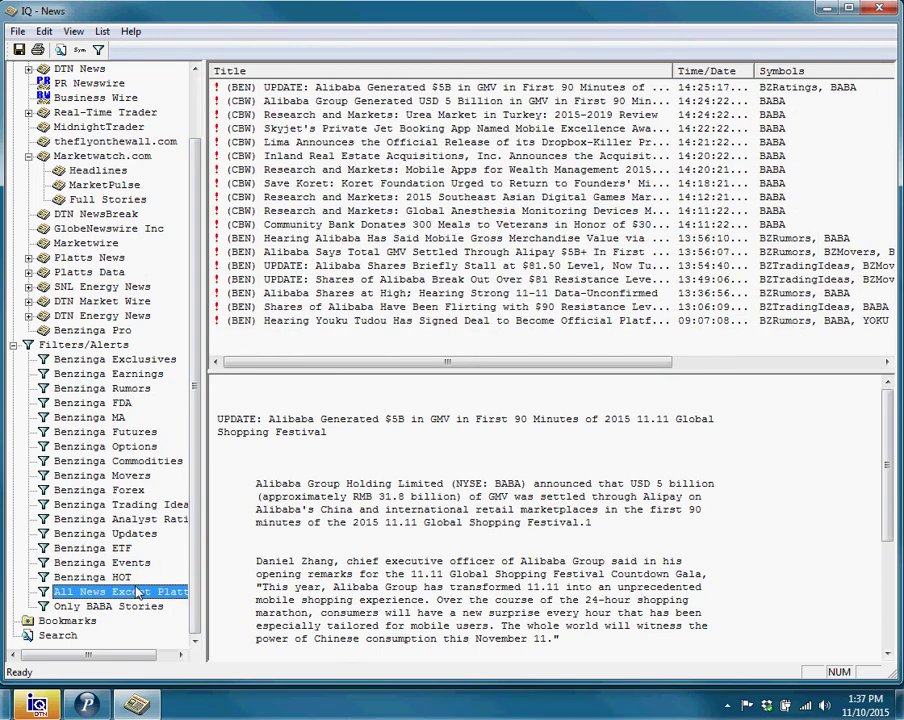
{"action": "left_click", "coordinate": [120, 505]}
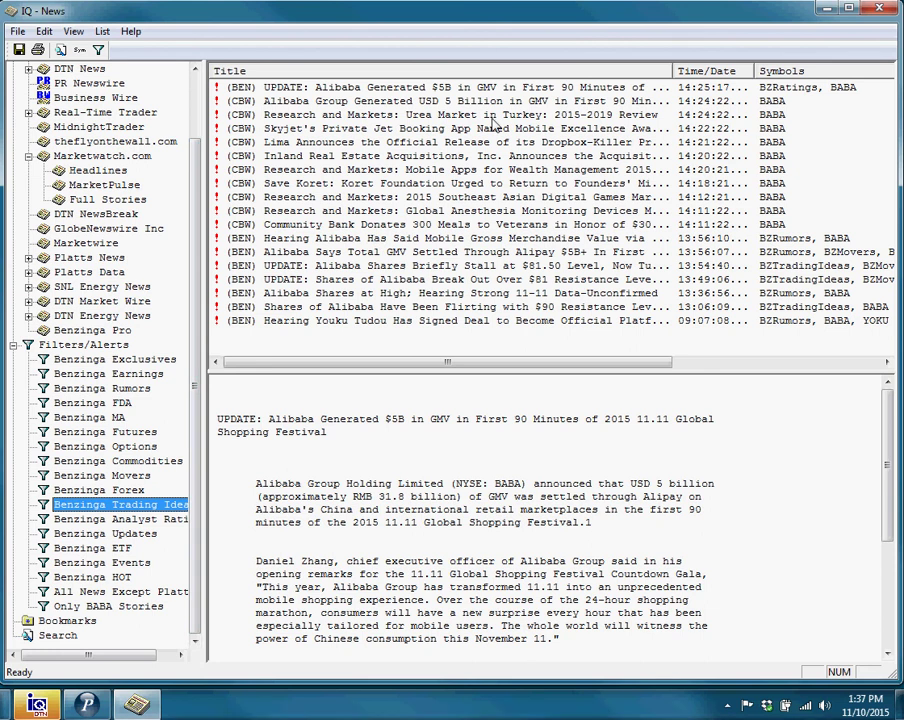
{"action": "left_click", "coordinate": [140, 607]}
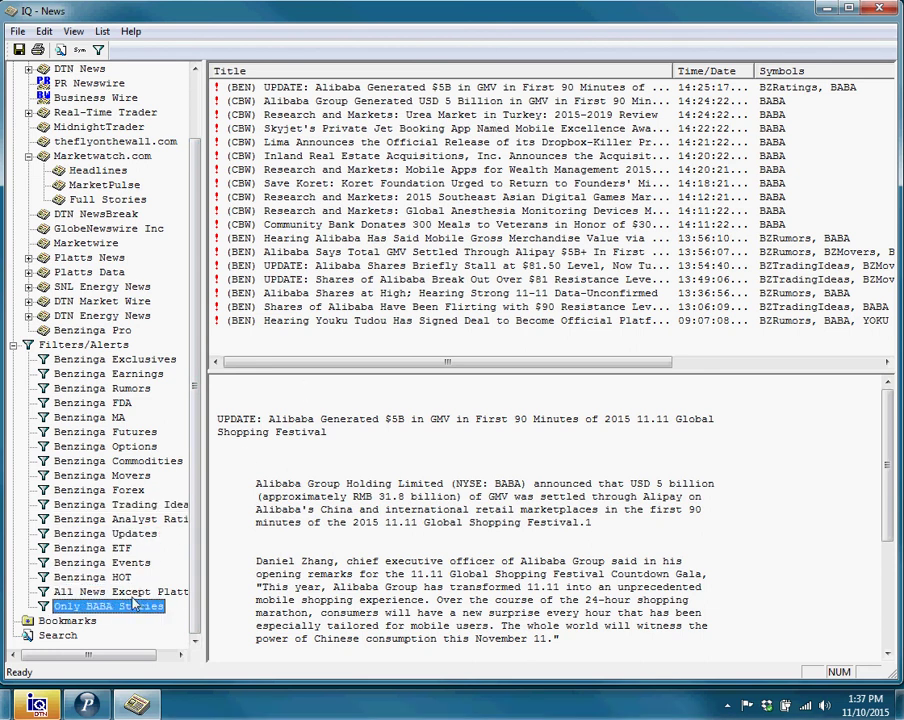
{"action": "left_click", "coordinate": [105, 446]}
{"action": "left_click", "coordinate": [118, 519]}
{"action": "left_click", "coordinate": [118, 505]}
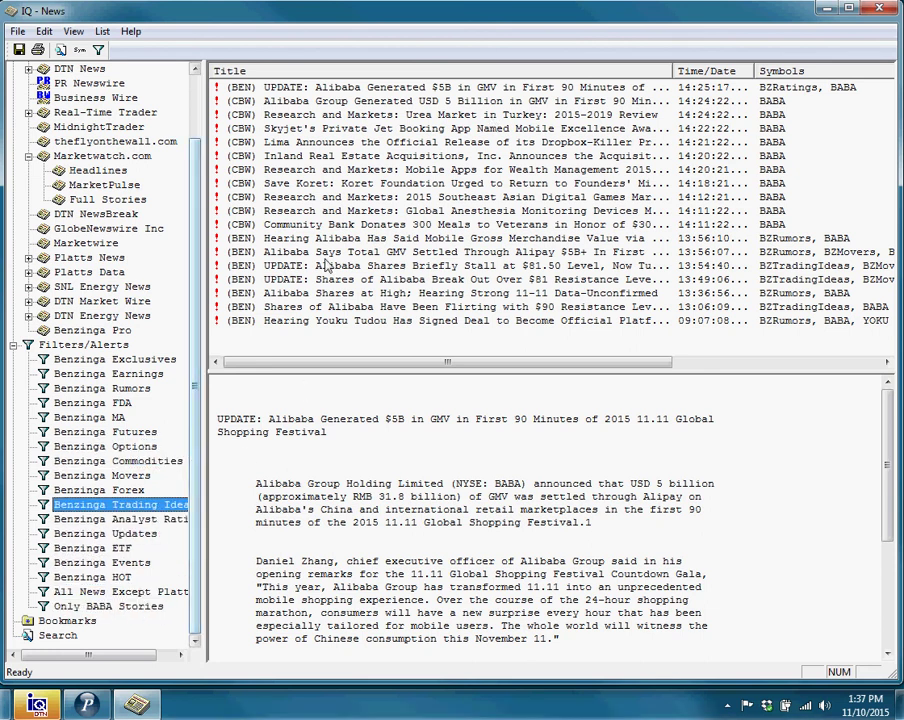
{"action": "left_click", "coordinate": [320, 129]}
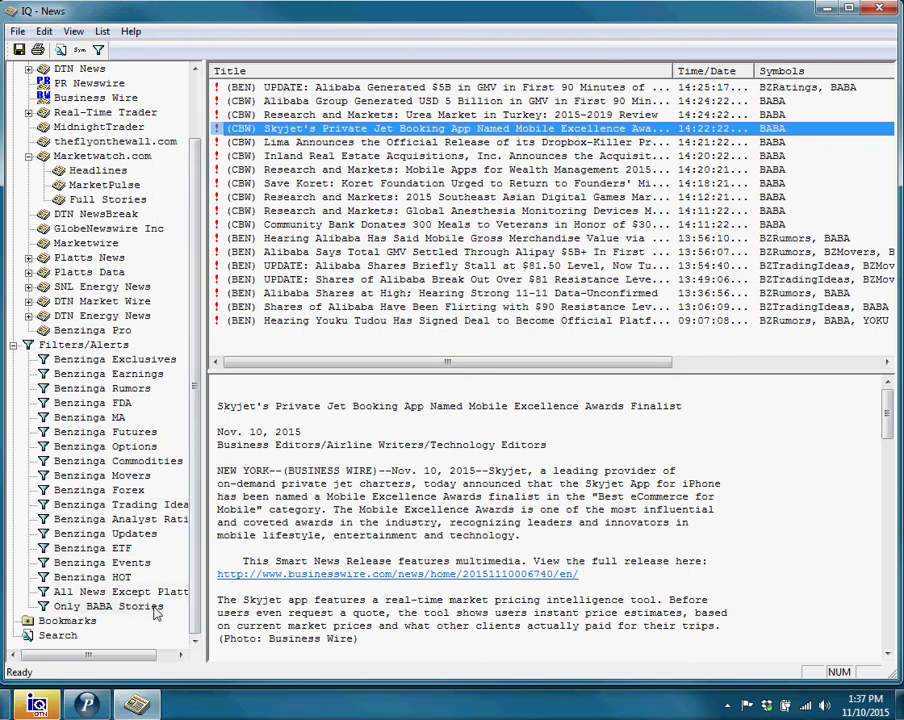
Step: Review the watchlists available for filters in the Filter/Alert Manager and close it without saving
{"action": "left_click", "coordinate": [99, 50]}
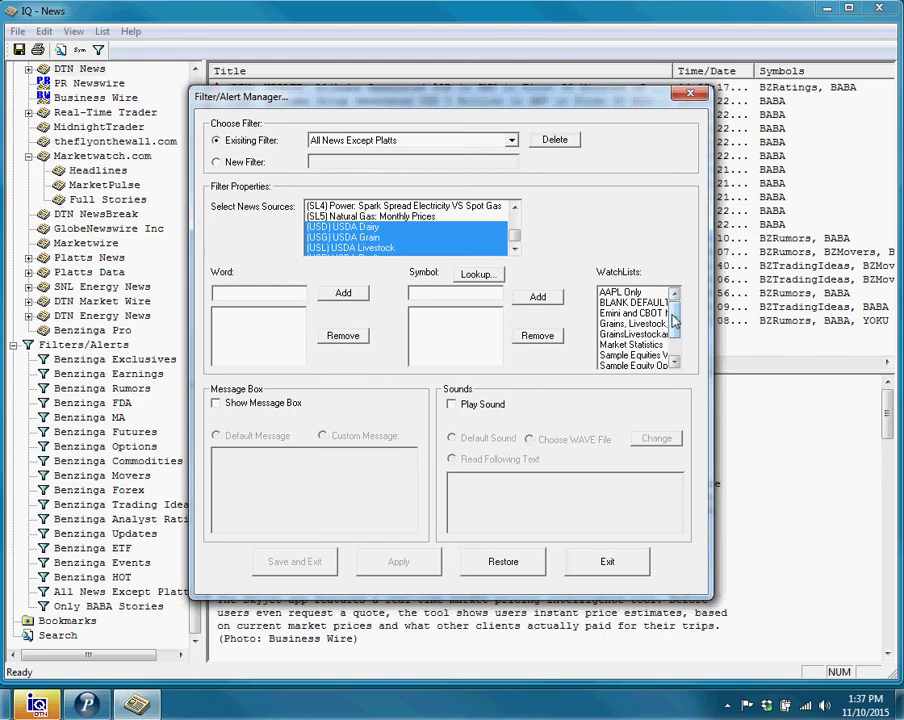
{"action": "mouse_move", "coordinate": [675, 320]}
{"action": "left_mouse_down"}
{"action": "mouse_move", "coordinate": [670, 342]}
{"action": "mouse_move", "coordinate": [675, 303]}
{"action": "left_mouse_up"}
{"action": "left_click", "coordinate": [609, 562]}
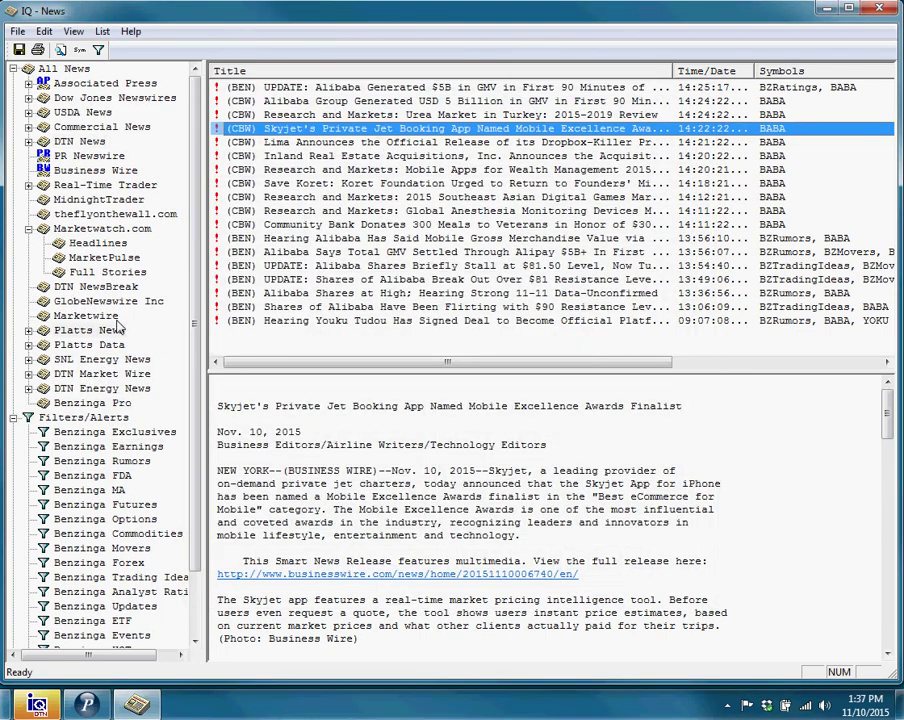
Step: Bring up the email prompt for the 14:25 Alibaba $5B GMV update story and dismiss it without sending
{"action": "left_click", "coordinate": [291, 91]}
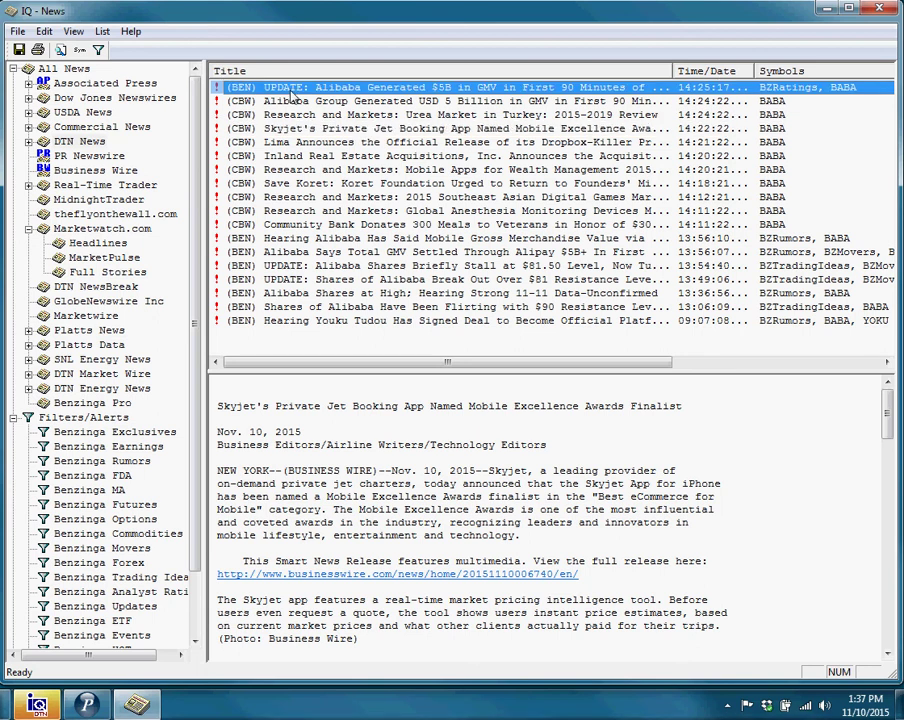
{"action": "right_click", "coordinate": [292, 92]}
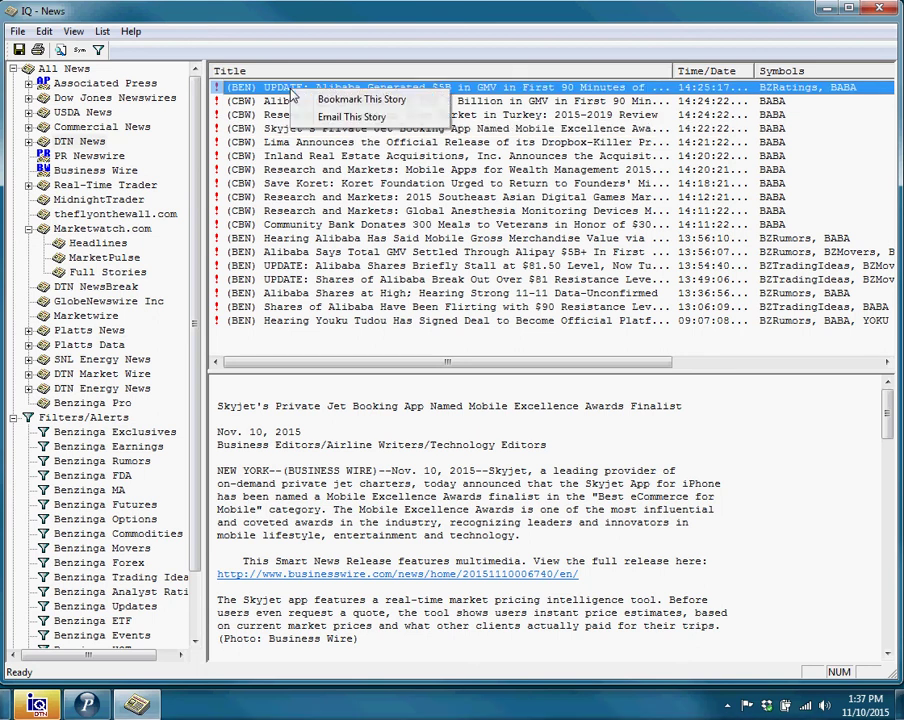
{"action": "left_click", "coordinate": [344, 116]}
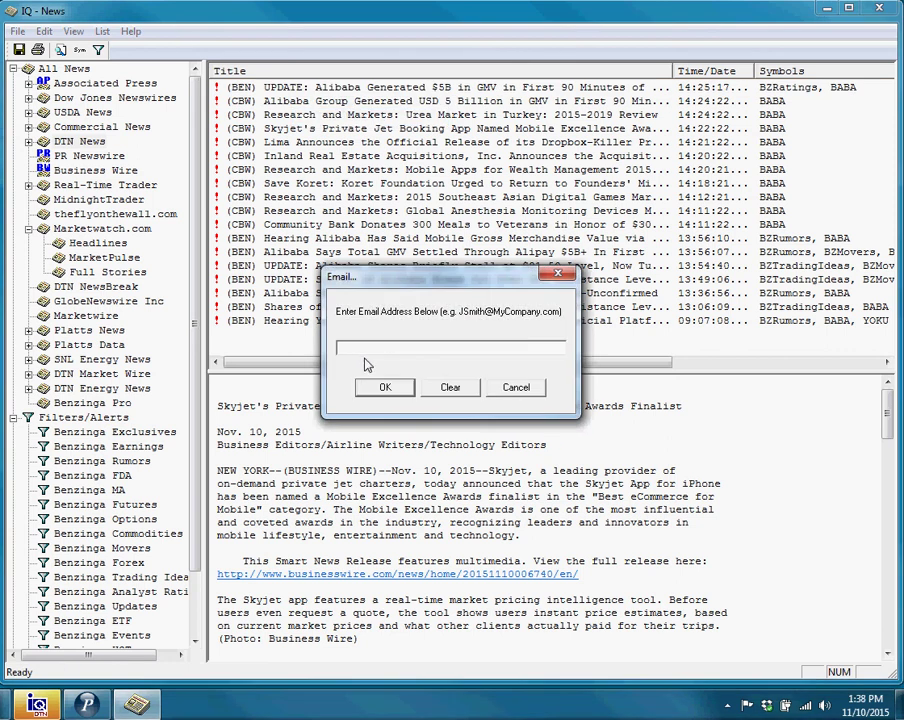
{"action": "left_click", "coordinate": [516, 387]}
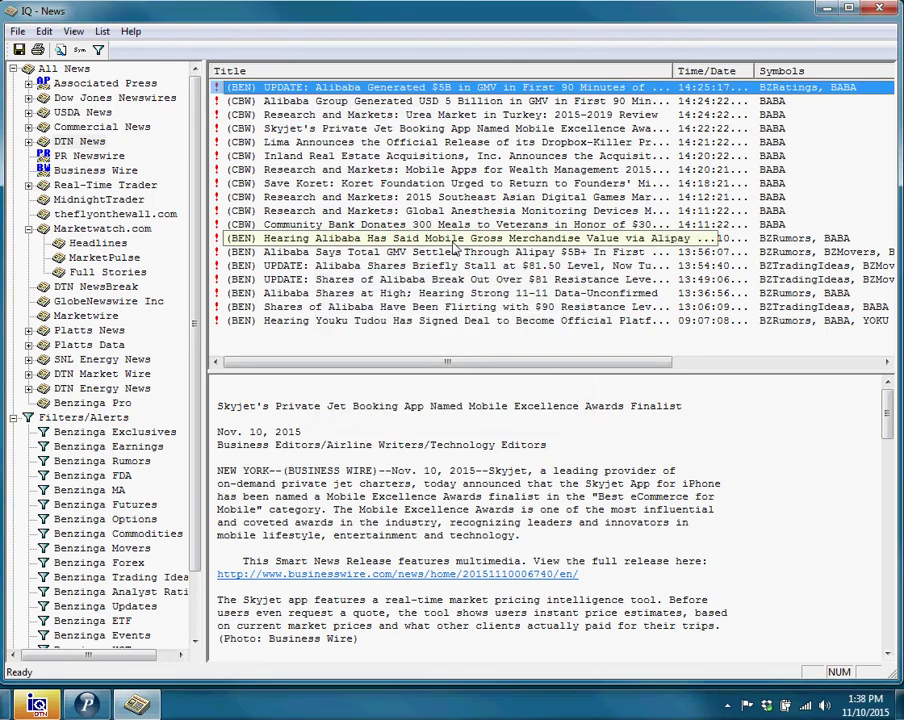